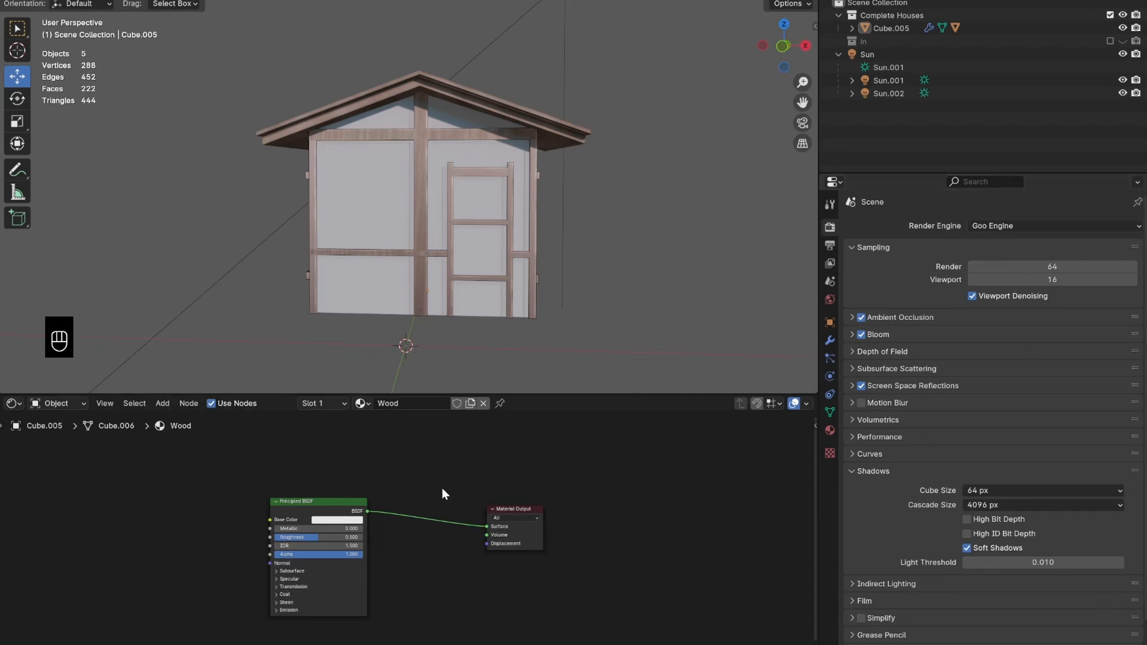
Add an Image Texture node beside the Principled BSDF in the Wood material and preview its output on the house.
{"action": "scroll", "coordinate": [442, 488], "scroll_direction": "down", "scroll_amount": 3}
{"action": "middle_click_drag", "start_coordinate": [442, 488], "coordinate": [494, 496]}
{"action": "middle_click_drag", "start_coordinate": [410, 497], "coordinate": [633, 464]}
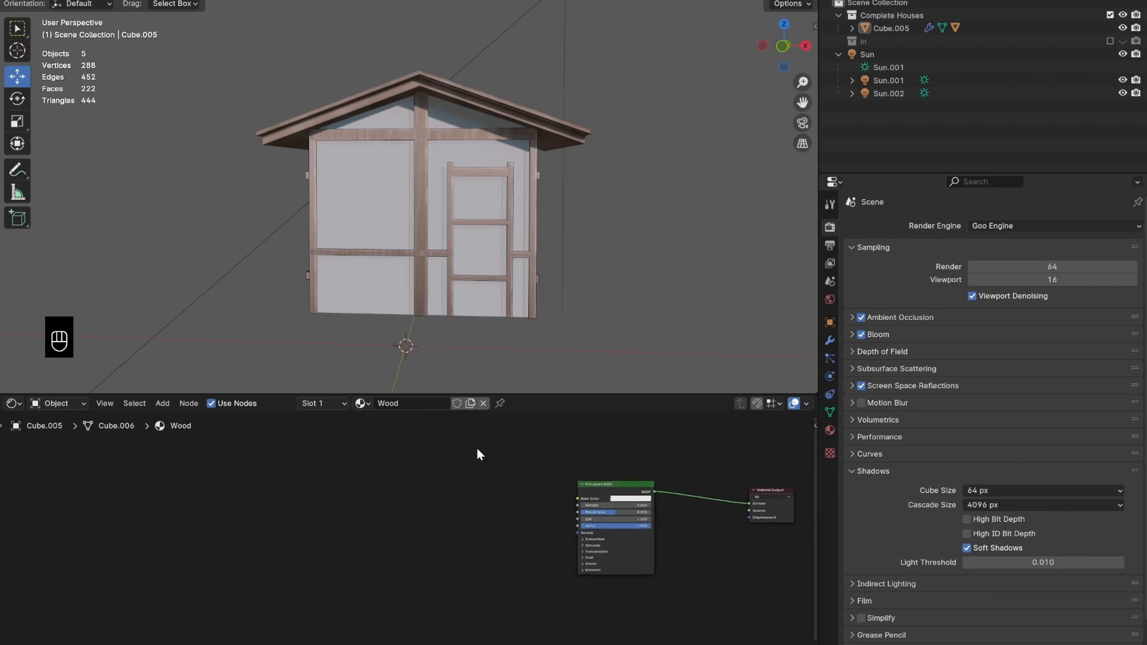
{"action": "key", "text": "shift+a"}
{"action": "left_click", "coordinate": [443, 428]}
{"action": "type", "text": "im"}
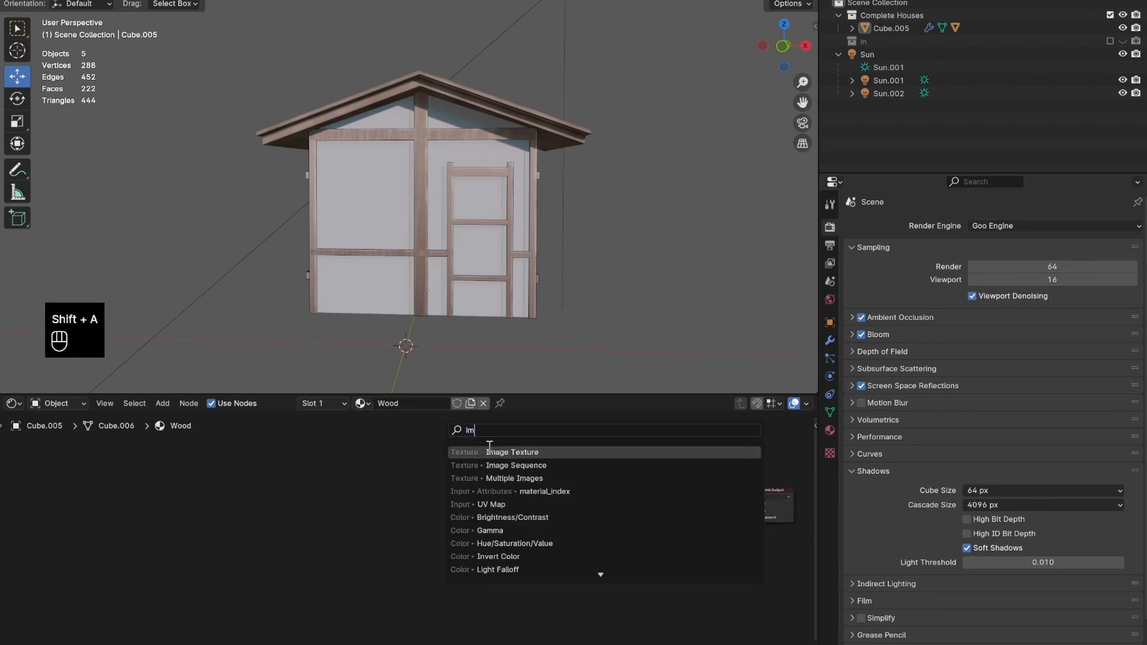
{"action": "key", "text": "Return"}
{"action": "left_click", "coordinate": [303, 504]}
{"action": "left_click", "coordinate": [353, 536], "text": "ctrl+shift"}
Load the existing image pexels-fwstudio-33348-172276.jpg into the Image Texture node and save the file.
{"action": "middle_click_drag", "start_coordinate": [338, 542], "coordinate": [384, 516]}
{"action": "scroll", "coordinate": [383, 516], "scroll_direction": "up", "scroll_amount": 3}
{"action": "left_click", "coordinate": [339, 492]}
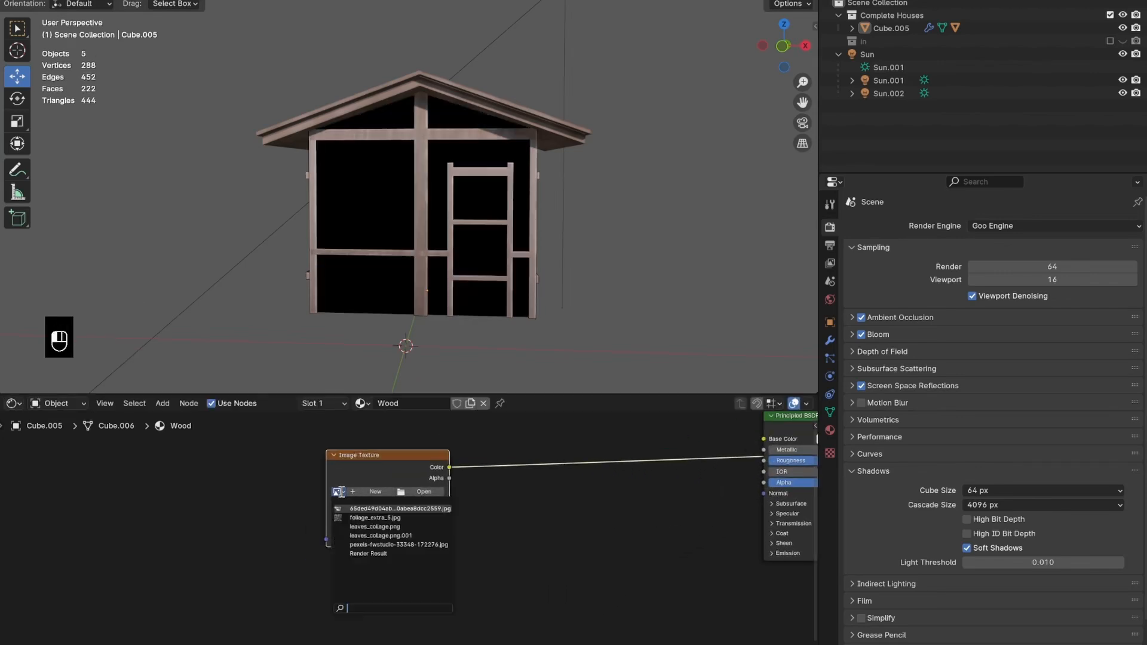
{"action": "left_click", "coordinate": [361, 545]}
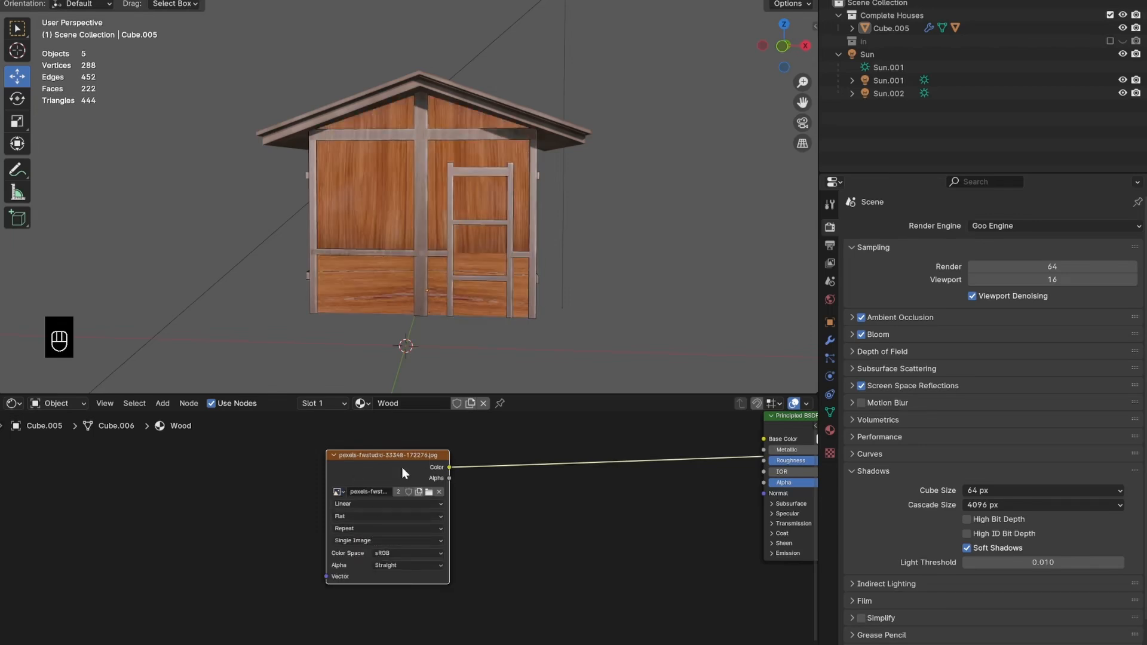
{"action": "key", "text": "ctrl+s"}
Attach Texture Coordinate and Mapping nodes to the wood image texture and move the three nodes away from the Principled BSDF.
{"action": "scroll", "coordinate": [362, 486], "scroll_direction": "down", "scroll_amount": 2}
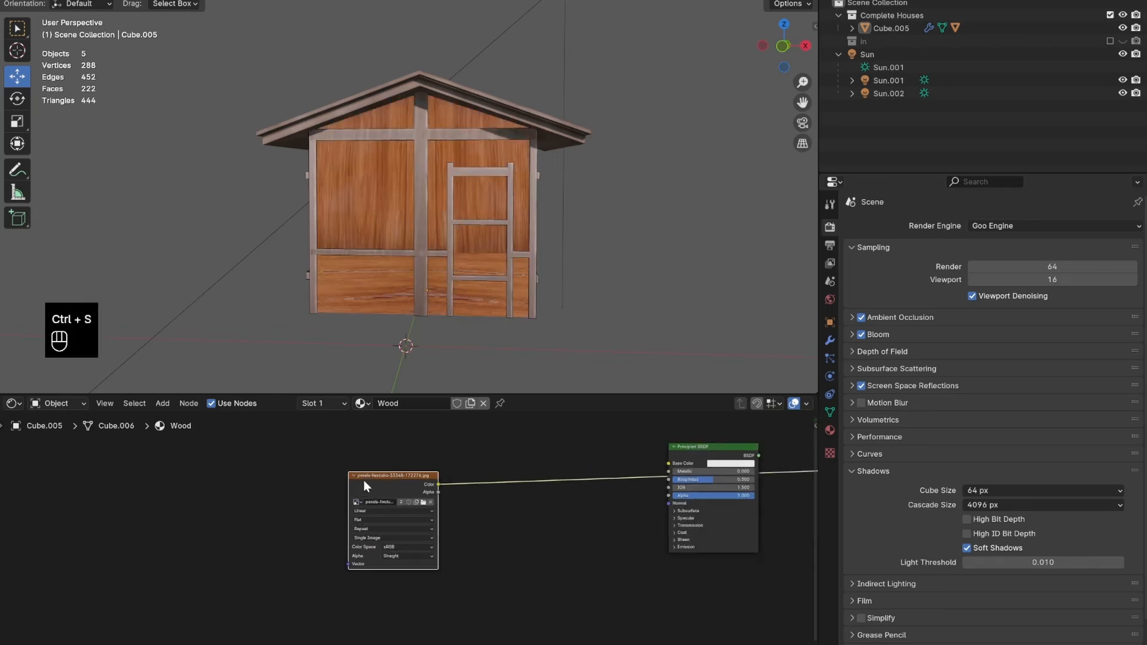
{"action": "key", "text": "ctrl+t"}
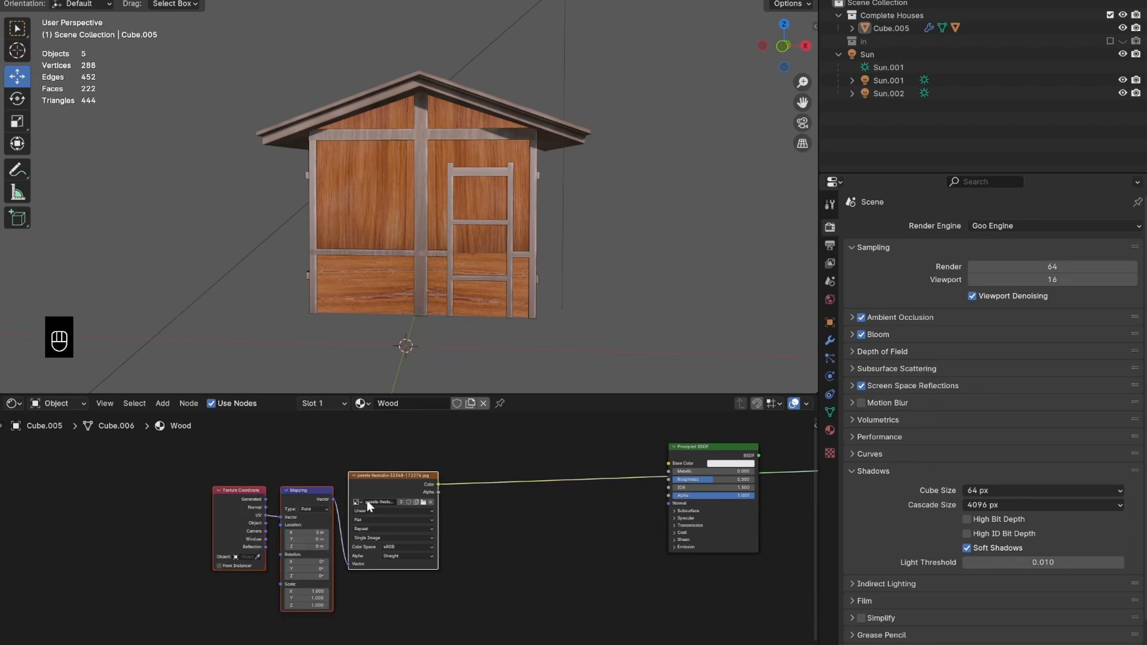
{"action": "left_click_drag", "start_coordinate": [367, 500], "coordinate": [177, 528]}
Insert a Color Ramp after the wood image texture, set its white stop to position 0.257, and save the file.
{"action": "middle_click_drag", "start_coordinate": [177, 528], "coordinate": [428, 461]}
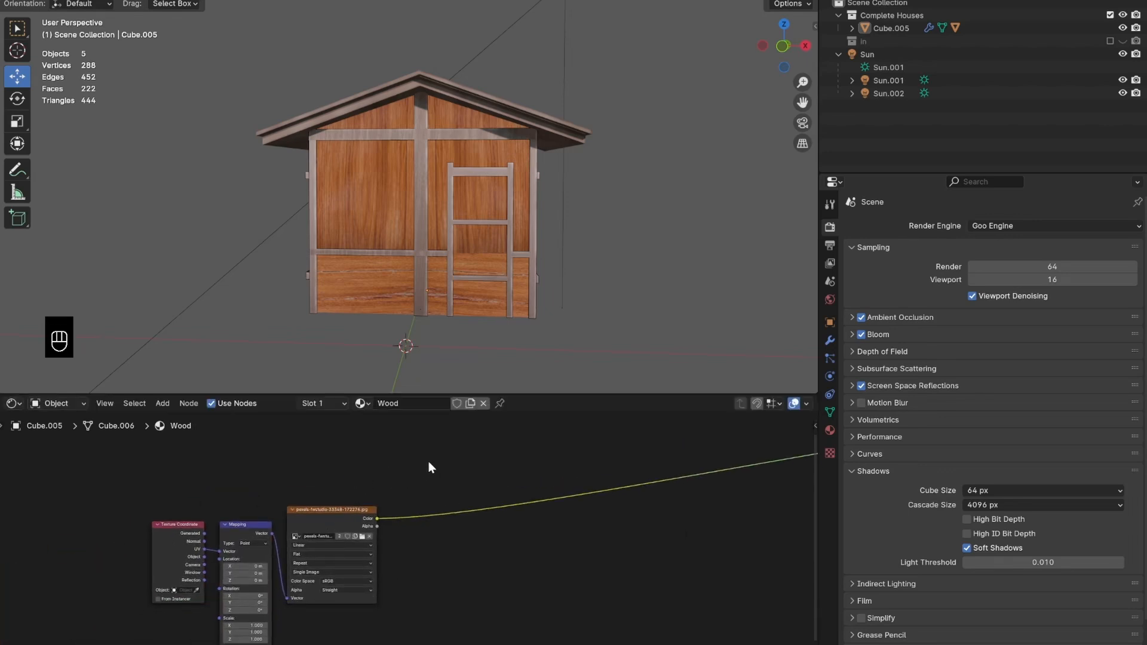
{"action": "key", "text": "shift+a"}
{"action": "type", "text": "color"}
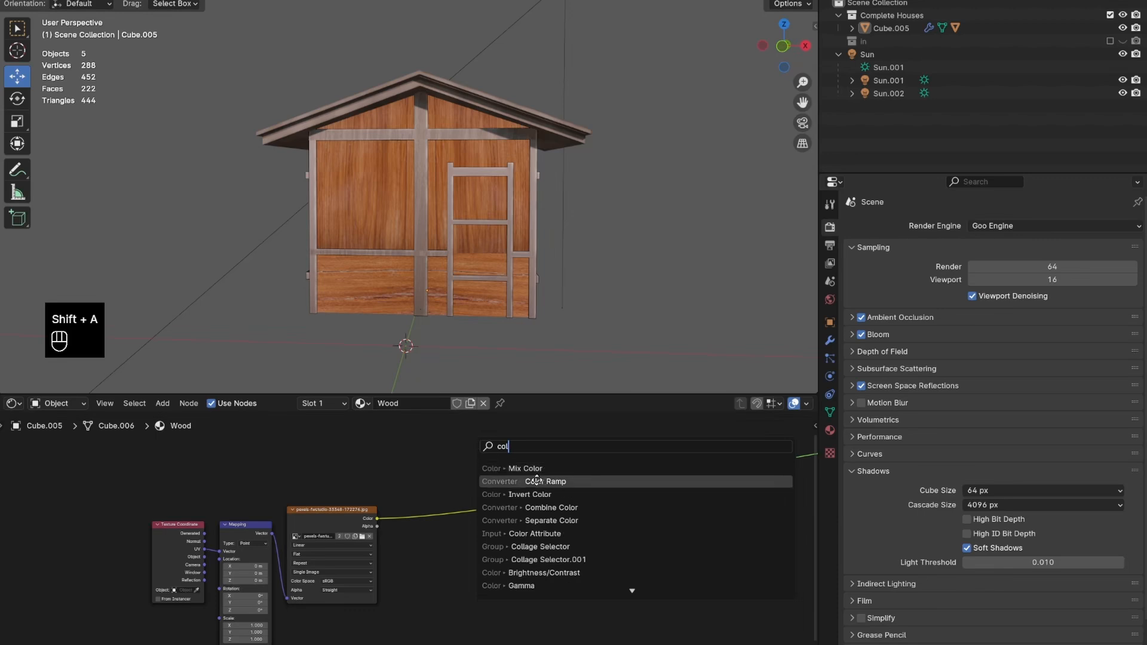
{"action": "key", "text": "Return"}
{"action": "left_click", "coordinate": [457, 532]}
{"action": "scroll", "coordinate": [463, 539], "scroll_direction": "up", "scroll_amount": 2}
{"action": "left_click_drag", "start_coordinate": [583, 518], "coordinate": [503, 515]}
{"action": "scroll", "coordinate": [525, 595], "scroll_direction": "up", "scroll_amount": 1}
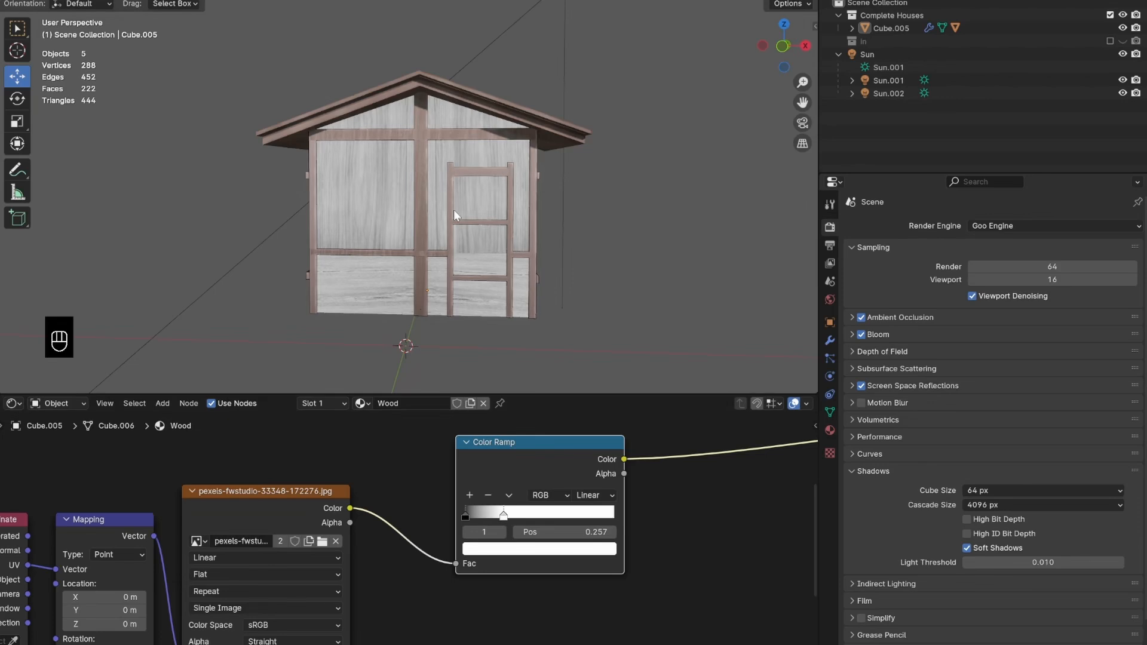
{"action": "key", "text": "ctrl+s"}
Insert a Mix Color node after the Color Ramp and connect the ramp's color to its Factor input.
{"action": "scroll", "coordinate": [443, 507], "scroll_direction": "down", "scroll_amount": 3}
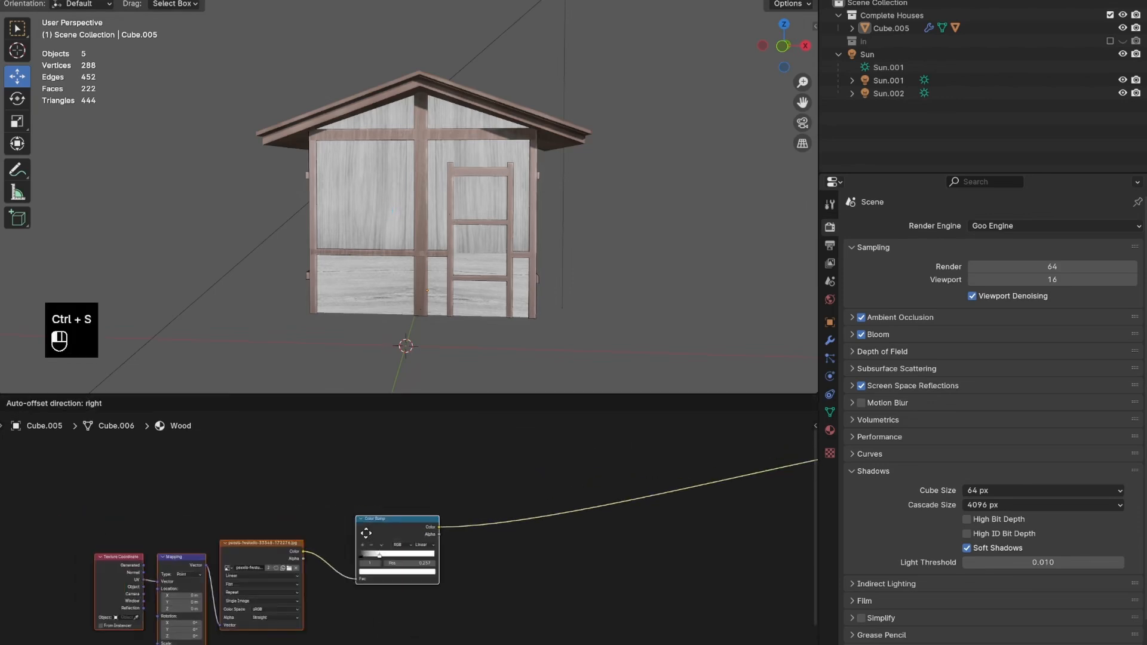
{"action": "key", "text": "shift+a"}
{"action": "type", "text": "mix"}
{"action": "key", "text": "Return"}
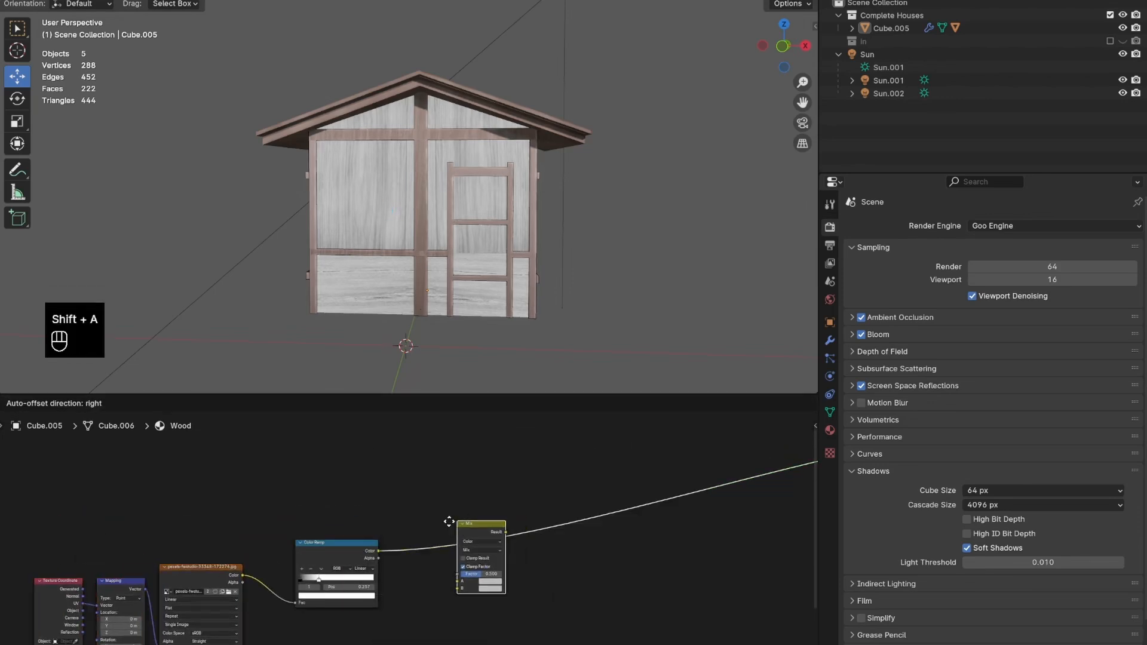
{"action": "left_click", "coordinate": [428, 511]}
{"action": "scroll", "coordinate": [412, 531], "scroll_direction": "up", "scroll_amount": 2}
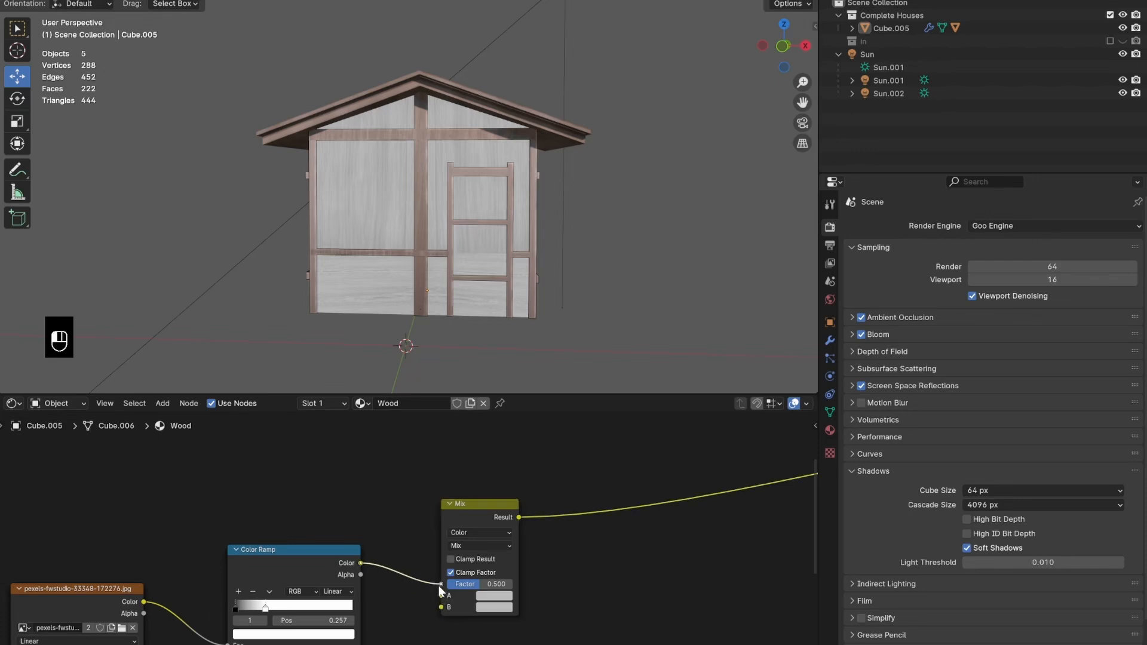
{"action": "middle_click_drag", "start_coordinate": [432, 569], "coordinate": [417, 516]}
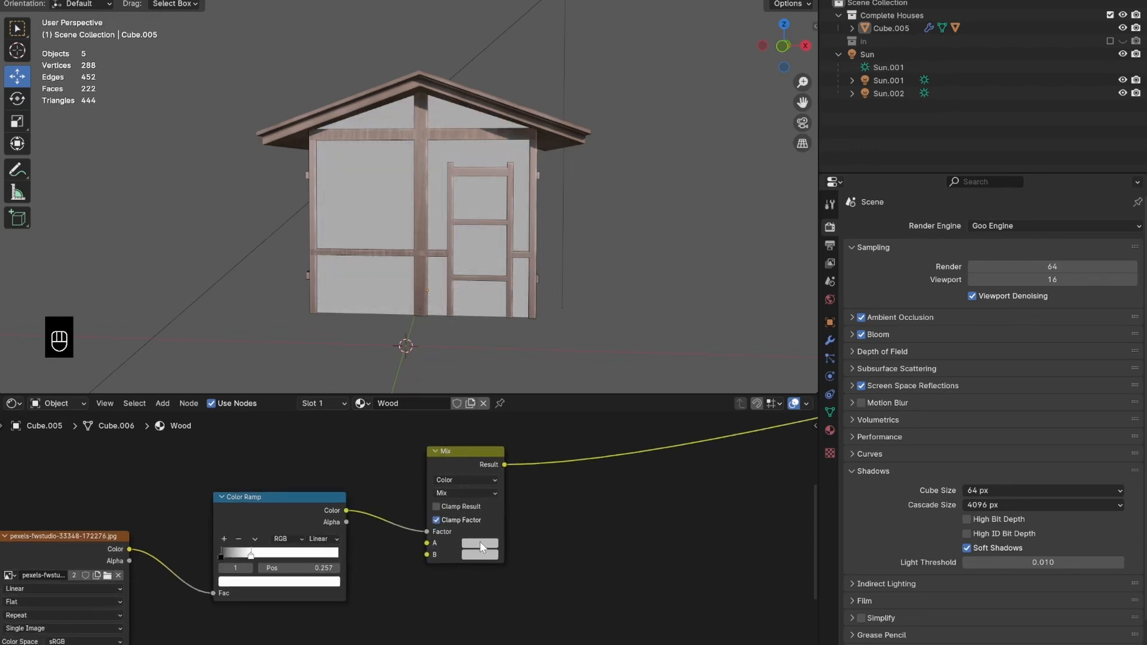
Set the Mix node's color A to a light peach with hue 0.056, saturation 0.423 and value 1.000.
{"action": "left_click", "coordinate": [480, 542]}
{"action": "left_click_drag", "start_coordinate": [578, 386], "coordinate": [574, 371]}
{"action": "left_click_drag", "start_coordinate": [512, 436], "coordinate": [511, 429]}
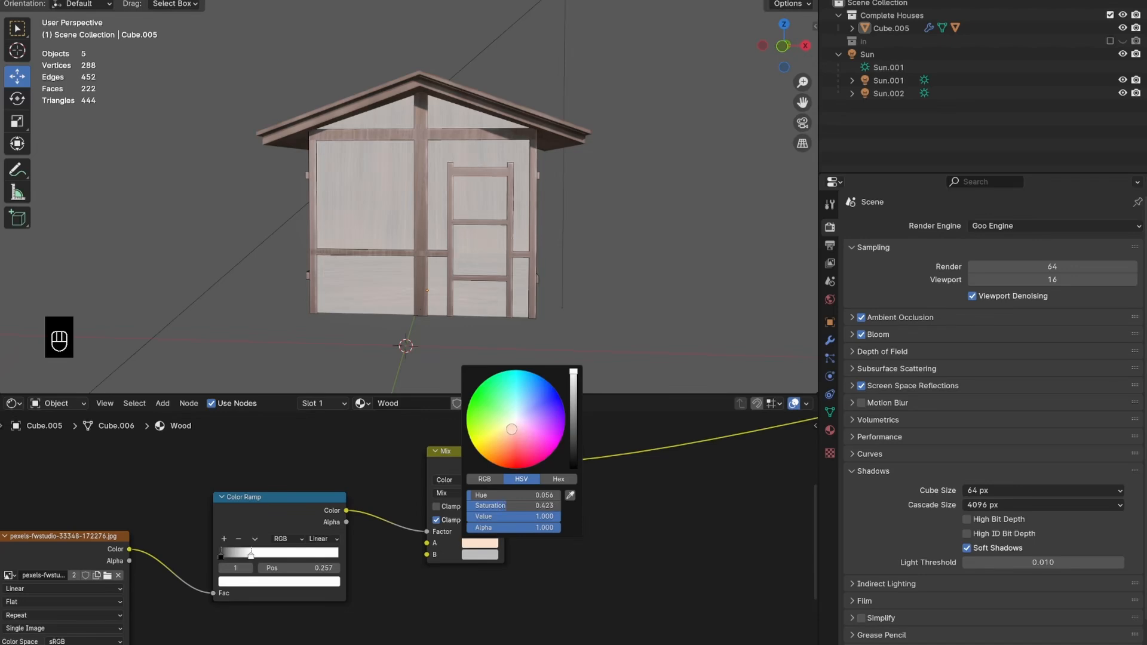
Set the Mix node's color B to a muted, darker brown wood tone.
{"action": "left_click", "coordinate": [480, 554]}
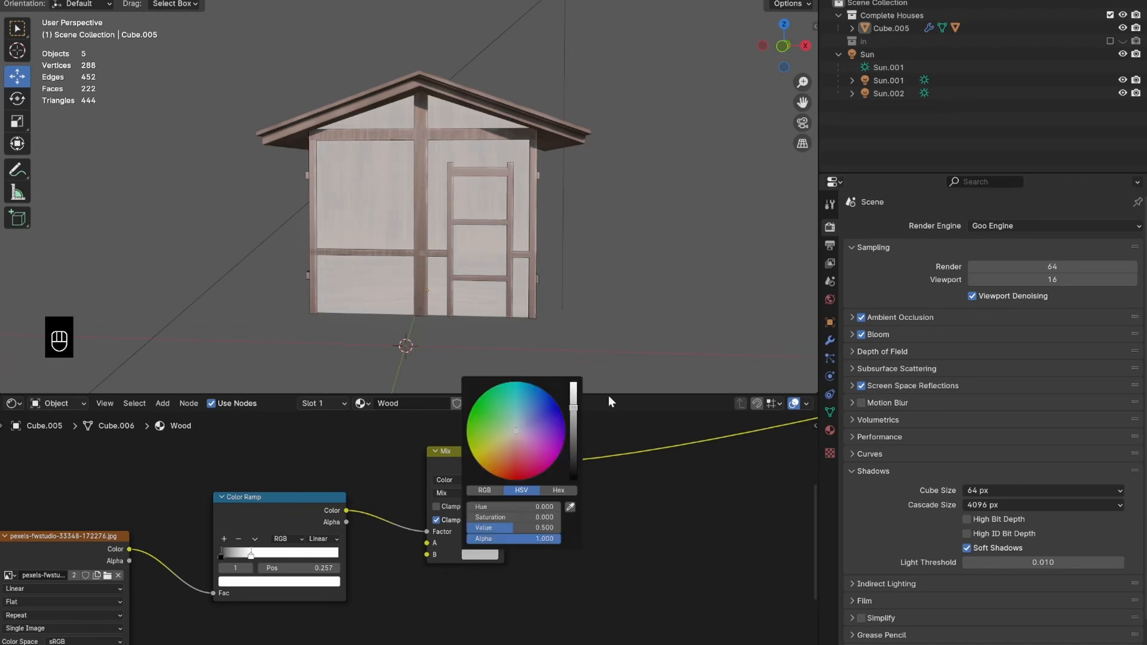
{"action": "left_click", "coordinate": [509, 451]}
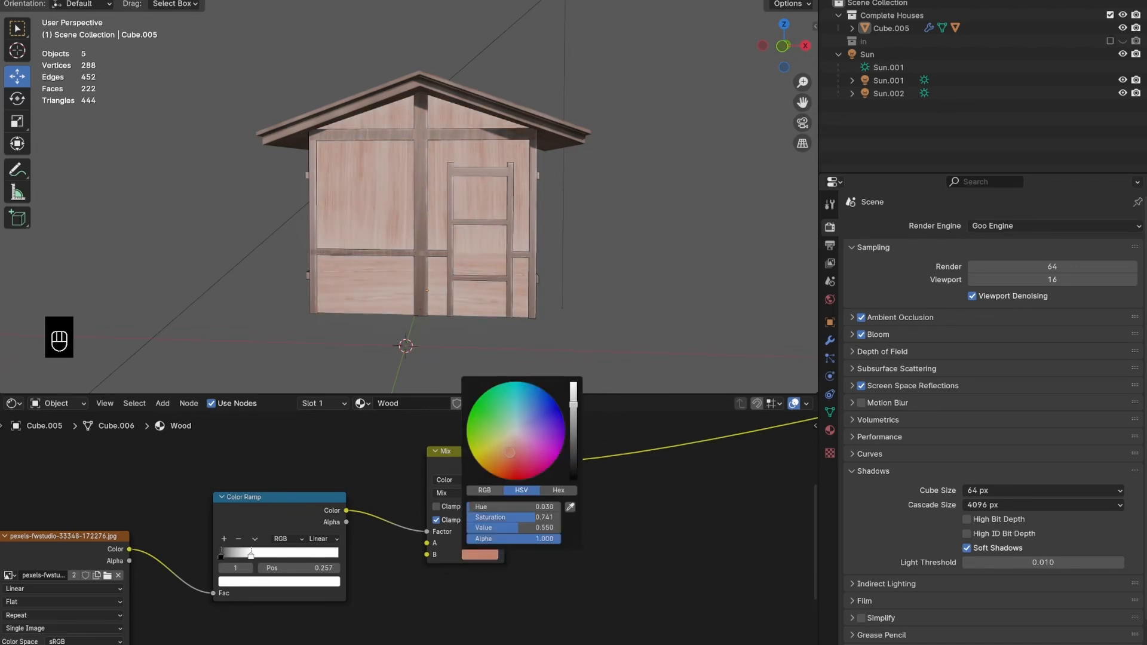
{"action": "left_click_drag", "start_coordinate": [508, 452], "coordinate": [510, 449]}
{"action": "left_click_drag", "start_coordinate": [577, 386], "coordinate": [574, 412]}
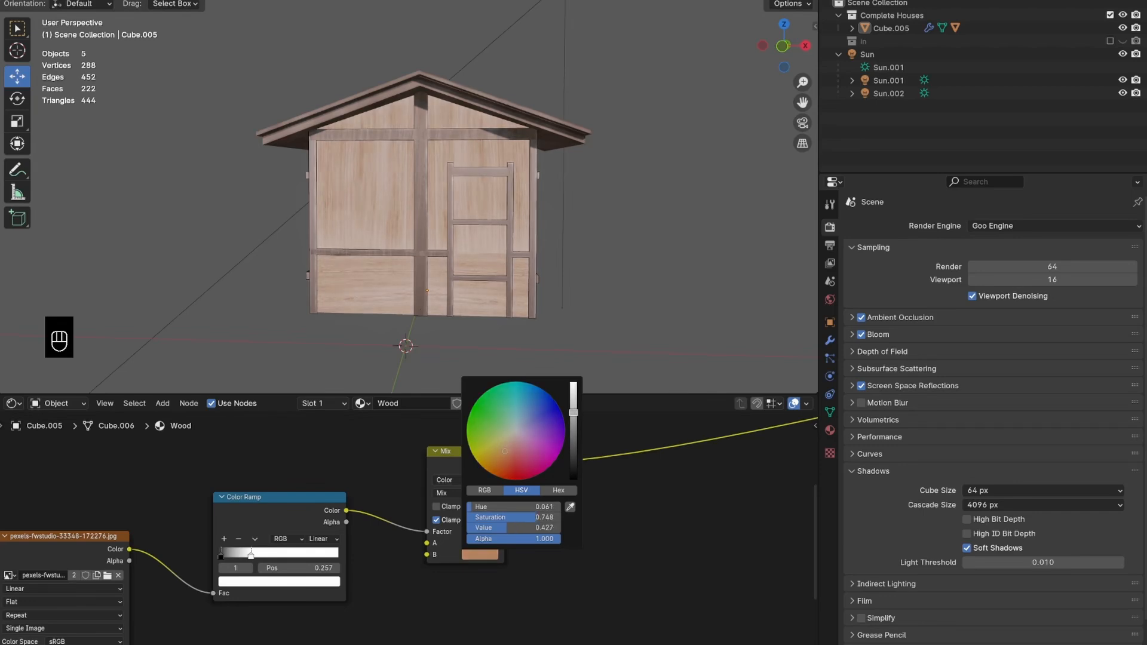
{"action": "scroll", "coordinate": [500, 466], "scroll_direction": "down", "scroll_amount": 3}
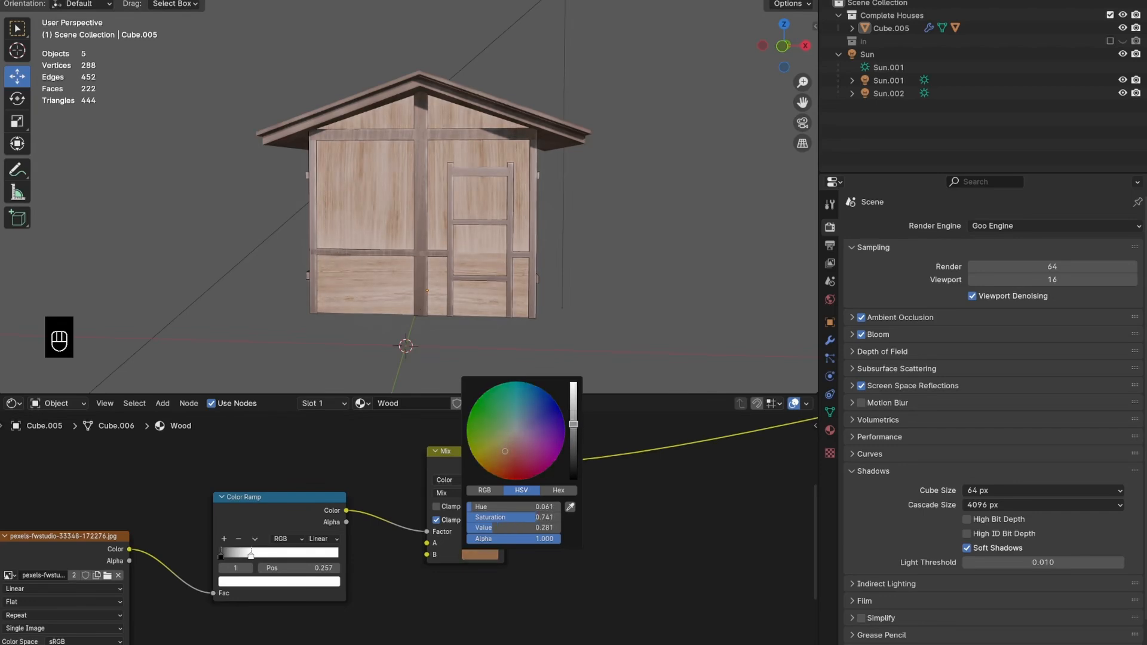
{"action": "left_click_drag", "start_coordinate": [511, 439], "coordinate": [509, 447]}
Group the wood texture, ramp and mix nodes in a frame labelled "Base color".
{"action": "scroll", "coordinate": [534, 511], "scroll_direction": "down", "scroll_amount": 4}
{"action": "scroll", "coordinate": [389, 532], "scroll_direction": "down", "scroll_amount": 4}
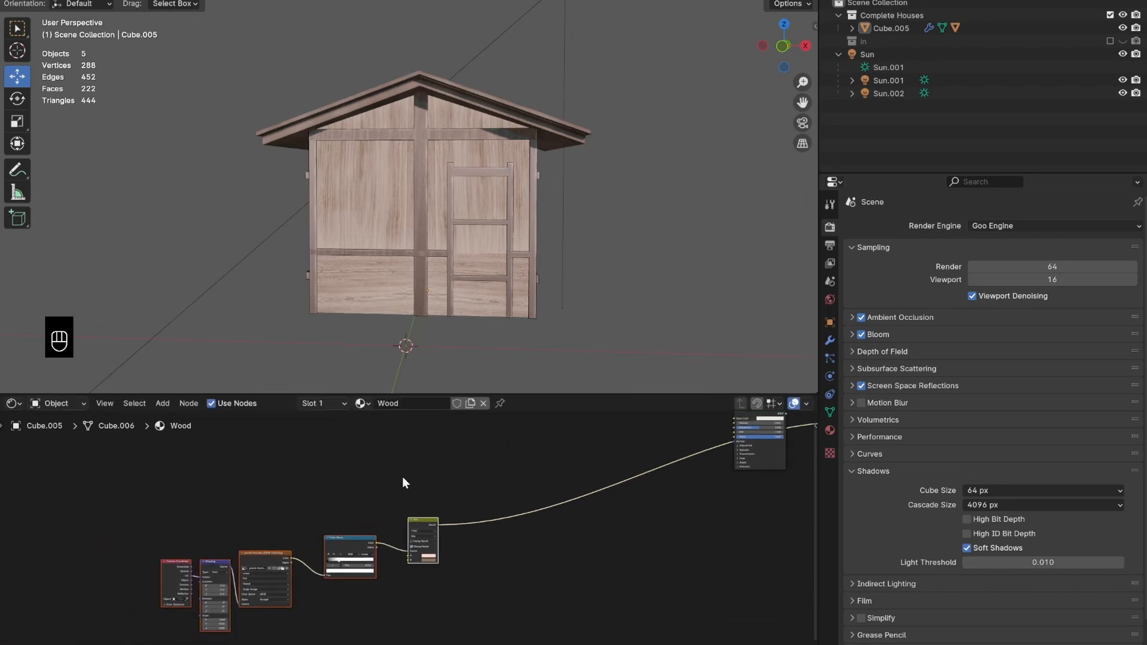
{"action": "key", "text": "ctrl+j"}
{"action": "key", "text": "n"}
{"action": "left_click", "coordinate": [735, 455]}
{"action": "type", "text": "Ba"}
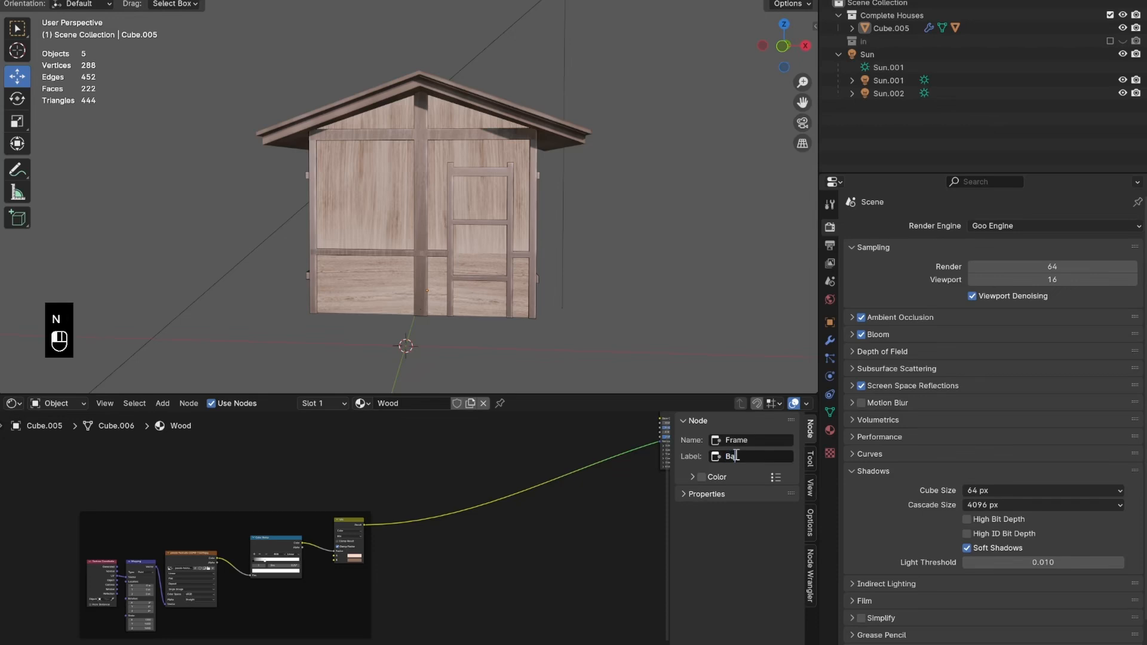
{"action": "type", "text": "se color"}
{"action": "key", "text": "Return"}
{"action": "key", "text": "n"}
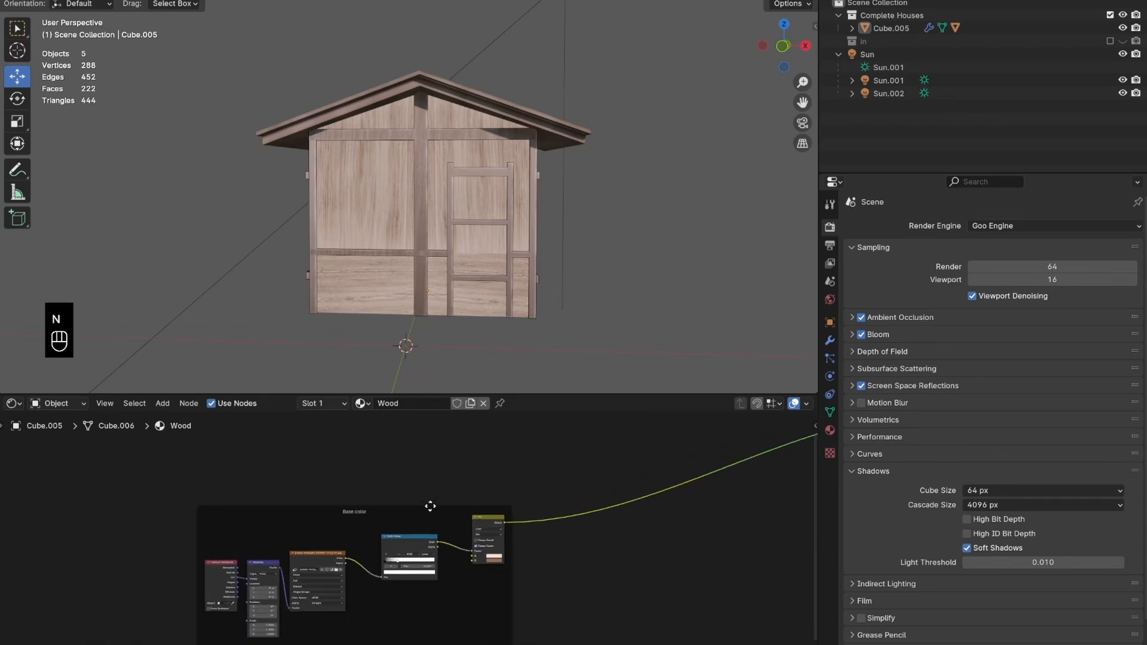
Enlarge the shader editor area and save the file.
{"action": "scroll", "coordinate": [430, 506], "scroll_direction": "down", "scroll_amount": 2}
{"action": "left_click_drag", "start_coordinate": [540, 395], "coordinate": [539, 321]}
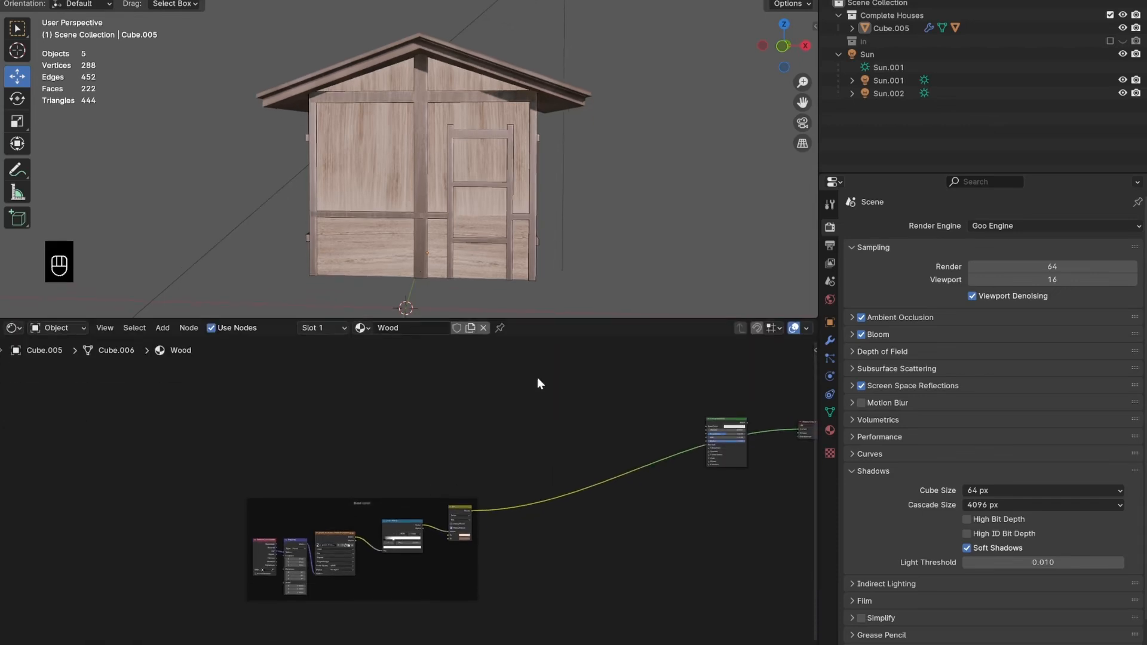
{"action": "scroll", "coordinate": [428, 468], "scroll_direction": "up", "scroll_amount": 3}
{"action": "key", "text": "ctrl+s"}
Add a Gradient Texture node above the Base color frame with Texture Coordinate and Mapping nodes attached.
{"action": "key", "text": "shift+a"}
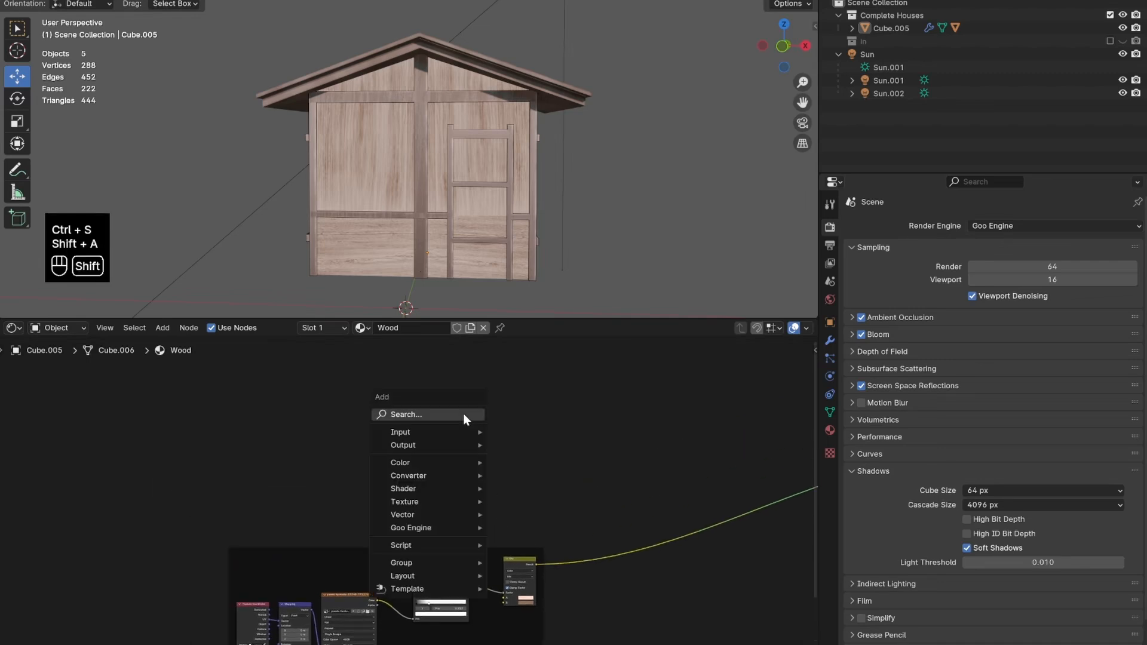
{"action": "type", "text": "image"}
{"action": "key", "text": "Return"}
{"action": "left_click", "coordinate": [373, 456]}
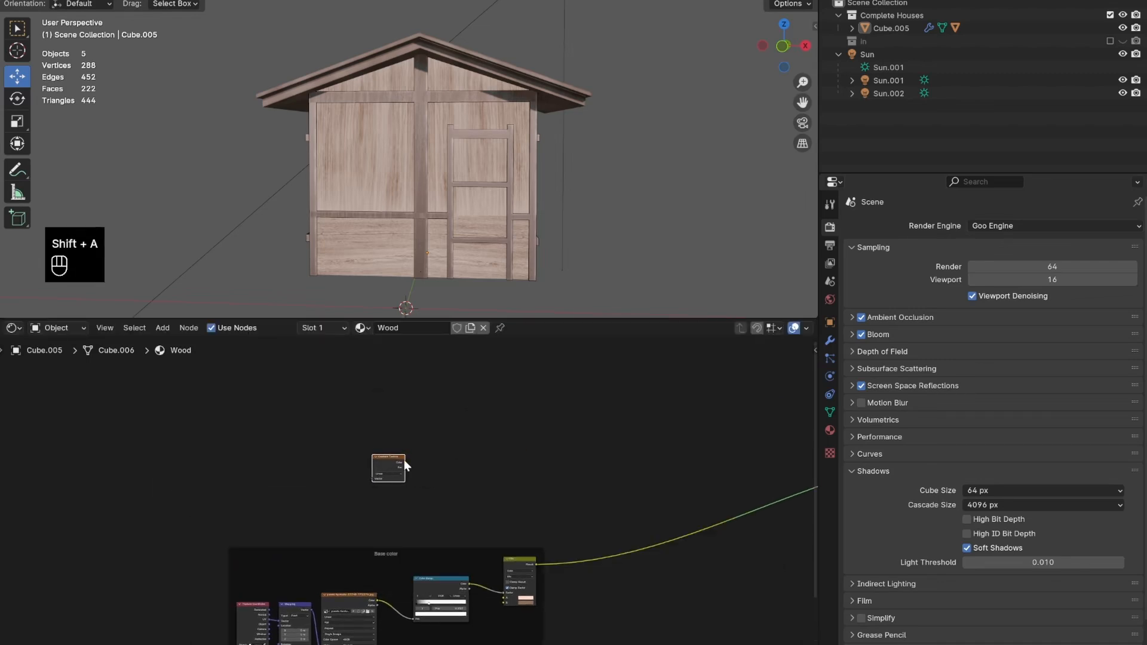
{"action": "key", "text": "ctrl+t"}
{"action": "scroll", "coordinate": [389, 460], "scroll_direction": "up", "scroll_amount": 1}
{"action": "left_click_drag", "start_coordinate": [313, 483], "coordinate": [270, 481]}
Add a Color Ramp beside the Gradient Texture and connect the gradient's color to the ramp's Fac input.
{"action": "key", "text": "shift+a"}
{"action": "left_click", "coordinate": [467, 384]}
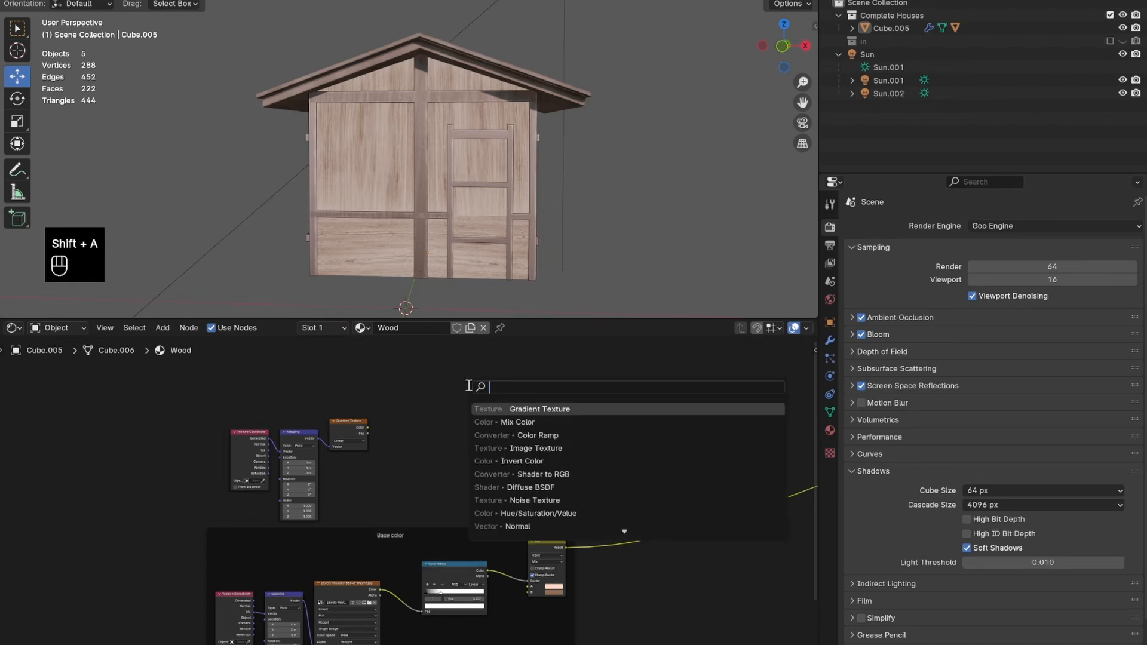
{"action": "key", "text": "shift+a"}
{"action": "left_click", "coordinate": [507, 375]}
{"action": "type", "text": "col"}
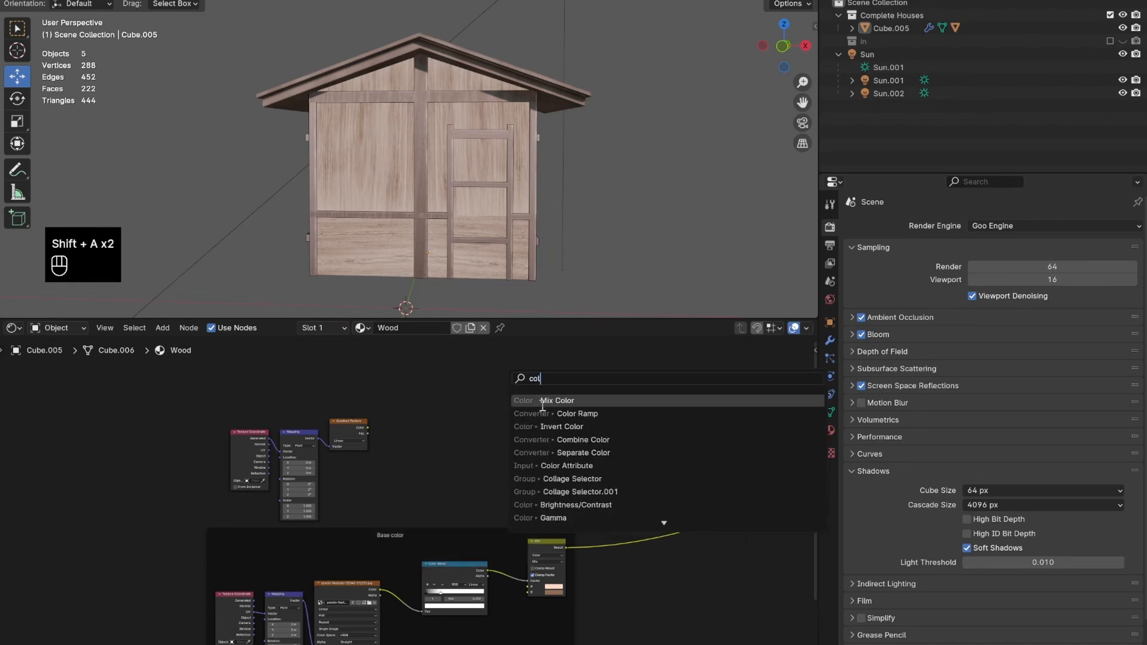
{"action": "left_click", "coordinate": [540, 412]}
{"action": "left_click", "coordinate": [421, 405]}
{"action": "scroll", "coordinate": [389, 412], "scroll_direction": "up", "scroll_amount": 3}
{"action": "left_click_drag", "start_coordinate": [357, 410], "coordinate": [427, 449]}
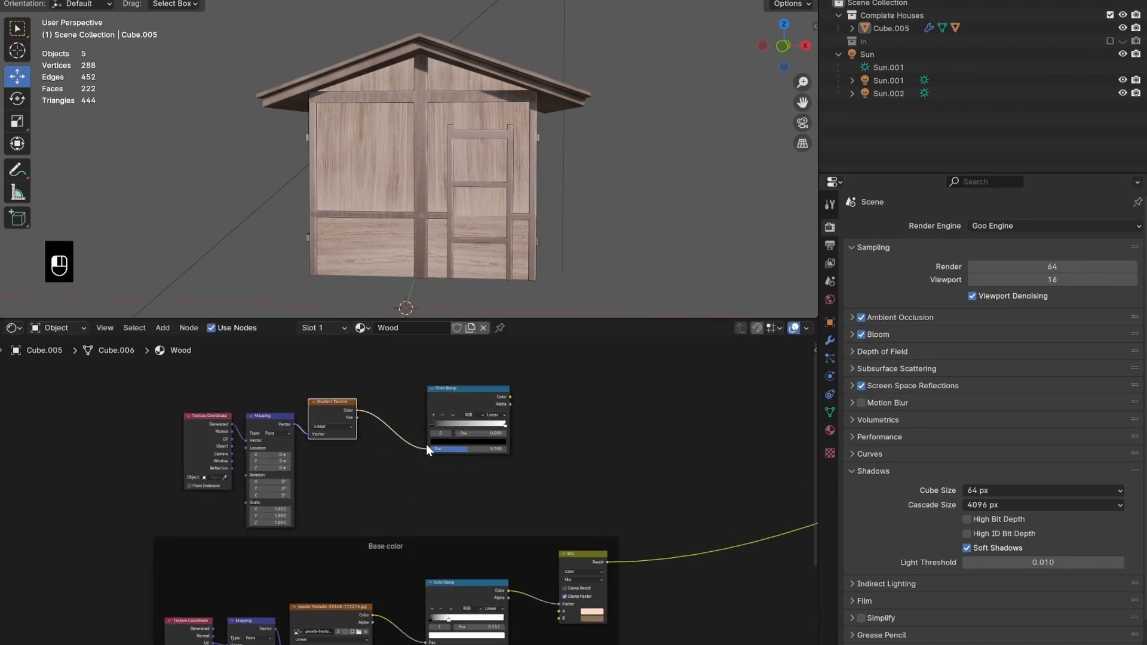
Set the gradient ramp's white stop to position 0.402 and preview the ramp on the house.
{"action": "scroll", "coordinate": [478, 433], "scroll_direction": "up", "scroll_amount": 1}
{"action": "left_click_drag", "start_coordinate": [529, 407], "coordinate": [475, 407]}
{"action": "left_click", "coordinate": [504, 365], "text": "ctrl+shift"}
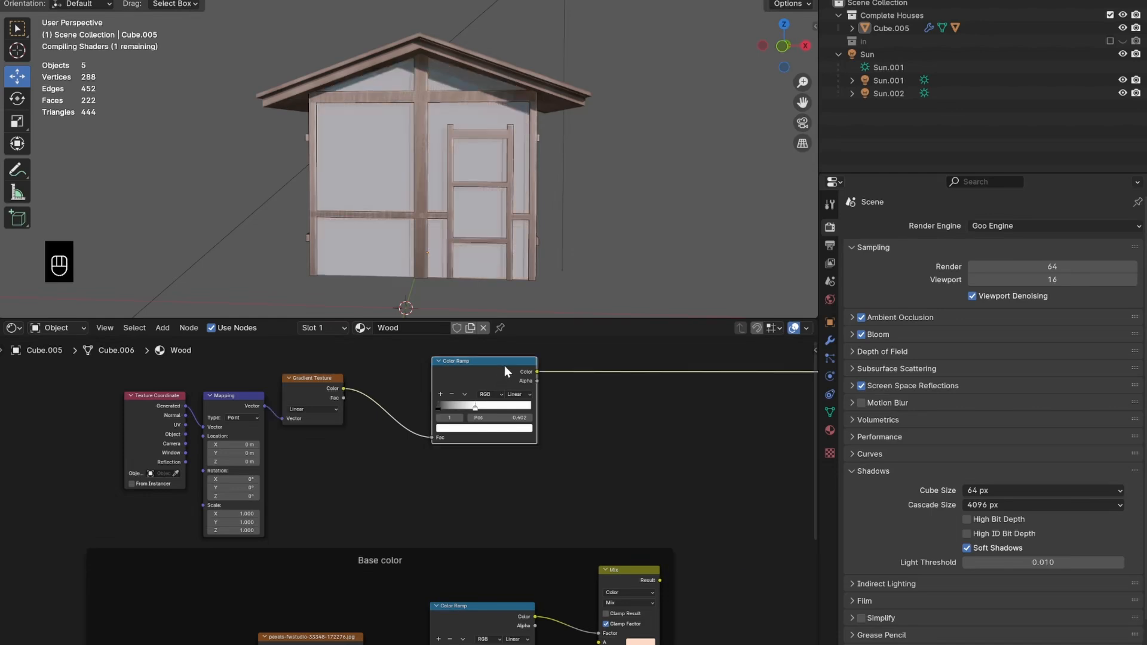
Set the gradient Mapping node's Y rotation to 90° so the gradient runs vertically up the walls.
{"action": "middle_click_drag", "start_coordinate": [338, 464], "coordinate": [406, 468]}
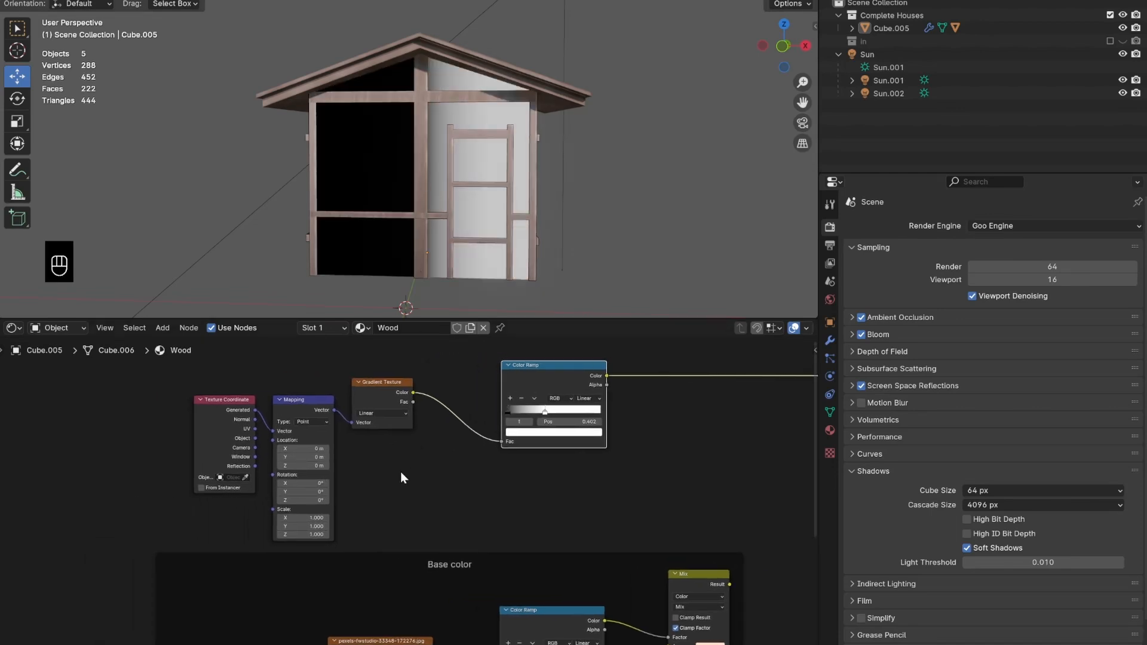
{"action": "scroll", "coordinate": [399, 475], "scroll_direction": "up", "scroll_amount": 3}
{"action": "left_click", "coordinate": [273, 491]}
{"action": "type", "text": "90"}
{"action": "key", "text": "Return"}
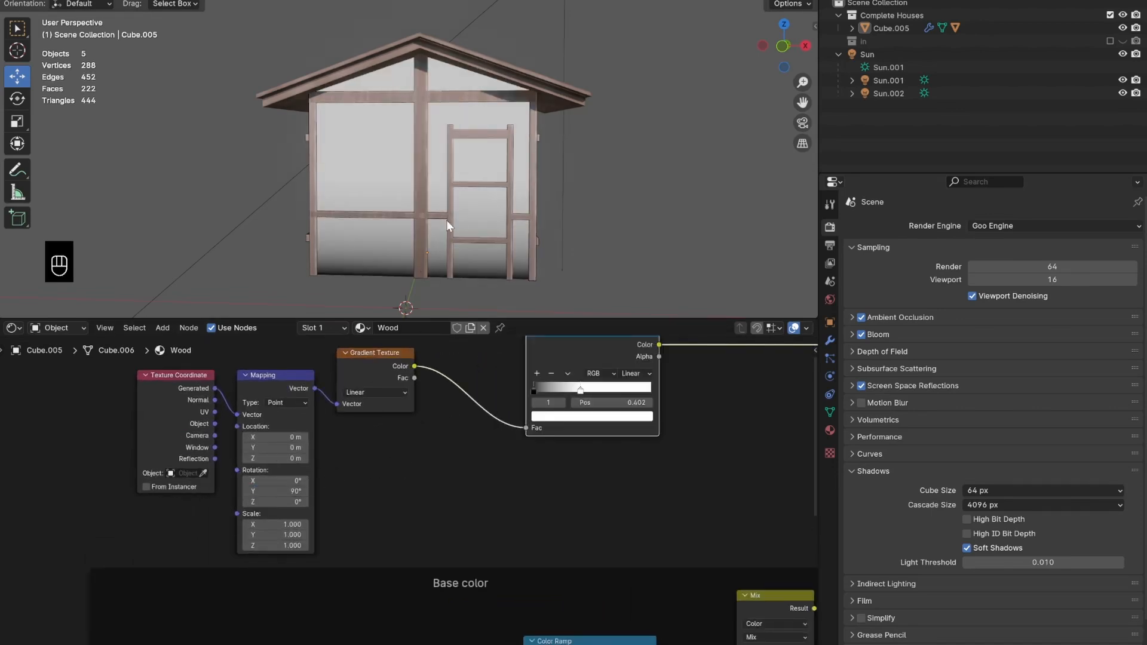
Adjust the gradient ramp's white stop to position 0.414 and save the file.
{"action": "mouse_move", "coordinate": [573, 404]}
{"action": "left_mouse_down"}
{"action": "mouse_move", "coordinate": [597, 404]}
{"action": "mouse_move", "coordinate": [570, 404]}
{"action": "mouse_move", "coordinate": [586, 396]}
{"action": "left_mouse_up"}
{"action": "scroll", "coordinate": [595, 407], "scroll_direction": "down", "scroll_amount": 5}
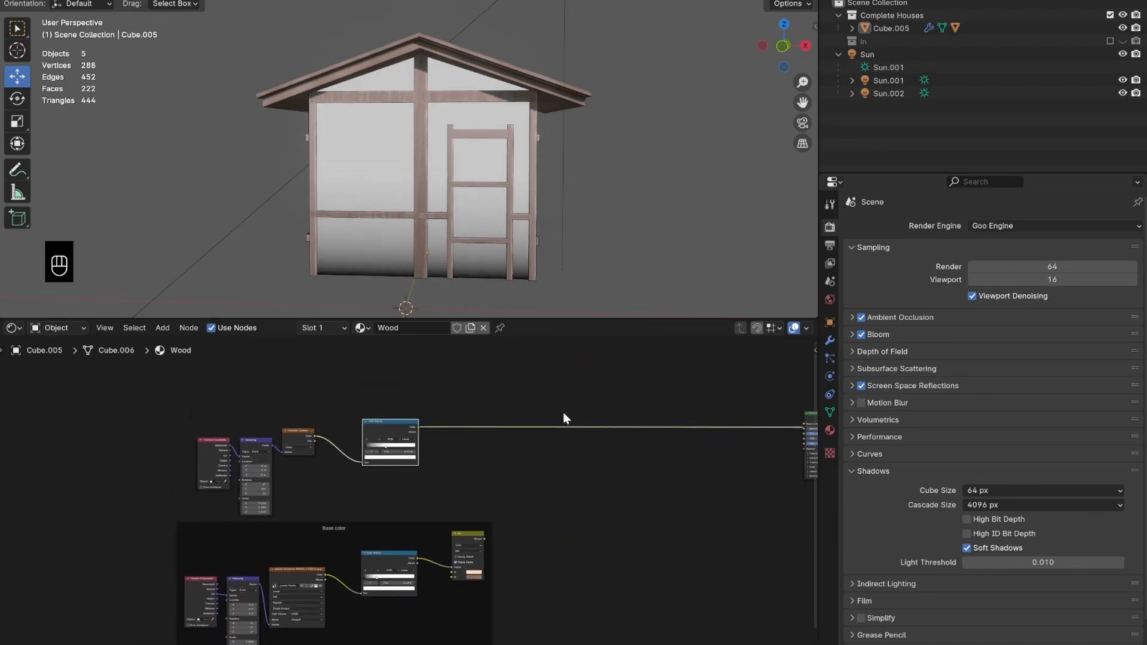
{"action": "key", "text": "ctrl+s"}
Add a second Mix Color node, connecting the Base color result to input A and the gradient ramp to input B.
{"action": "key", "text": "shift+a"}
{"action": "type", "text": "mix"}
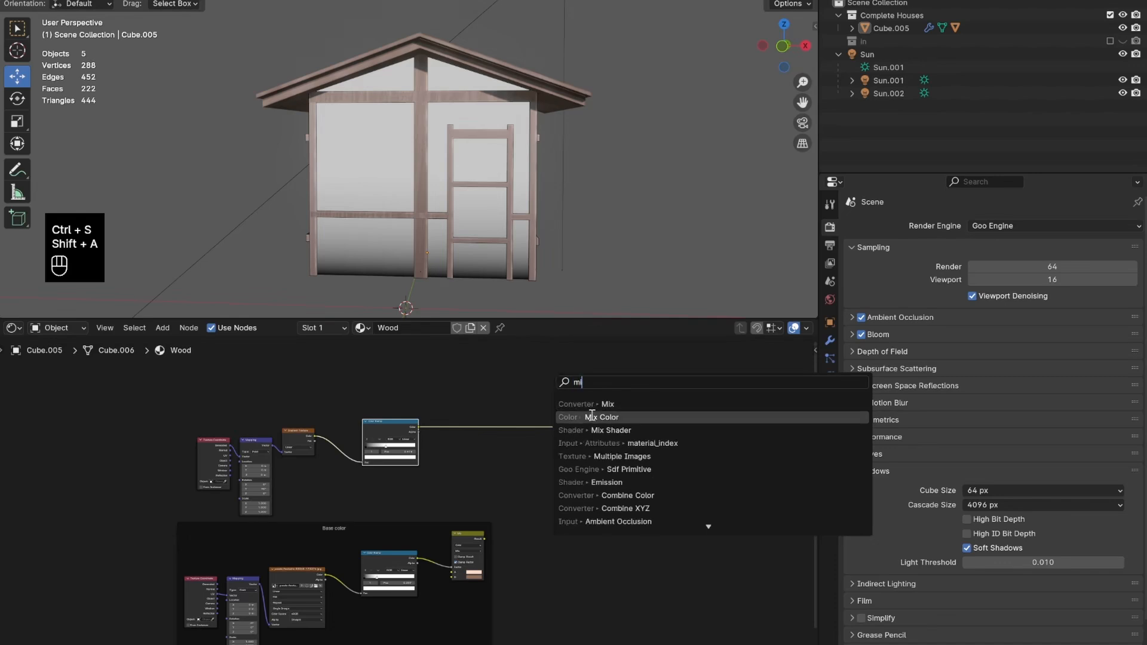
{"action": "key", "text": "Return"}
{"action": "left_click", "coordinate": [551, 446]}
{"action": "scroll", "coordinate": [546, 489], "scroll_direction": "up", "scroll_amount": 1}
{"action": "left_click_drag", "start_coordinate": [497, 546], "coordinate": [573, 489]}
{"action": "left_click_drag", "start_coordinate": [421, 415], "coordinate": [574, 492]}
{"action": "scroll", "coordinate": [519, 471], "scroll_direction": "up", "scroll_amount": 4}
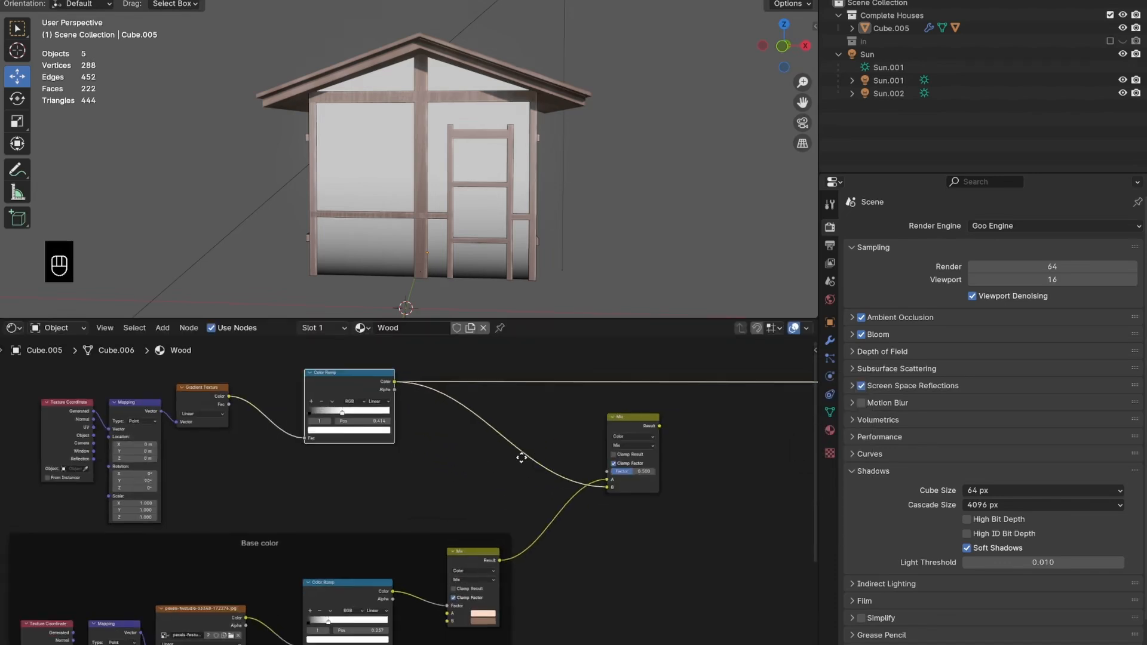
Set the new Mix node's blending mode to Multiply and preview its result on the house.
{"action": "middle_click_drag", "start_coordinate": [522, 456], "coordinate": [370, 409]}
{"action": "scroll", "coordinate": [482, 409], "scroll_direction": "up", "scroll_amount": 3}
{"action": "left_click", "coordinate": [485, 399]}
{"action": "left_click", "coordinate": [461, 441]}
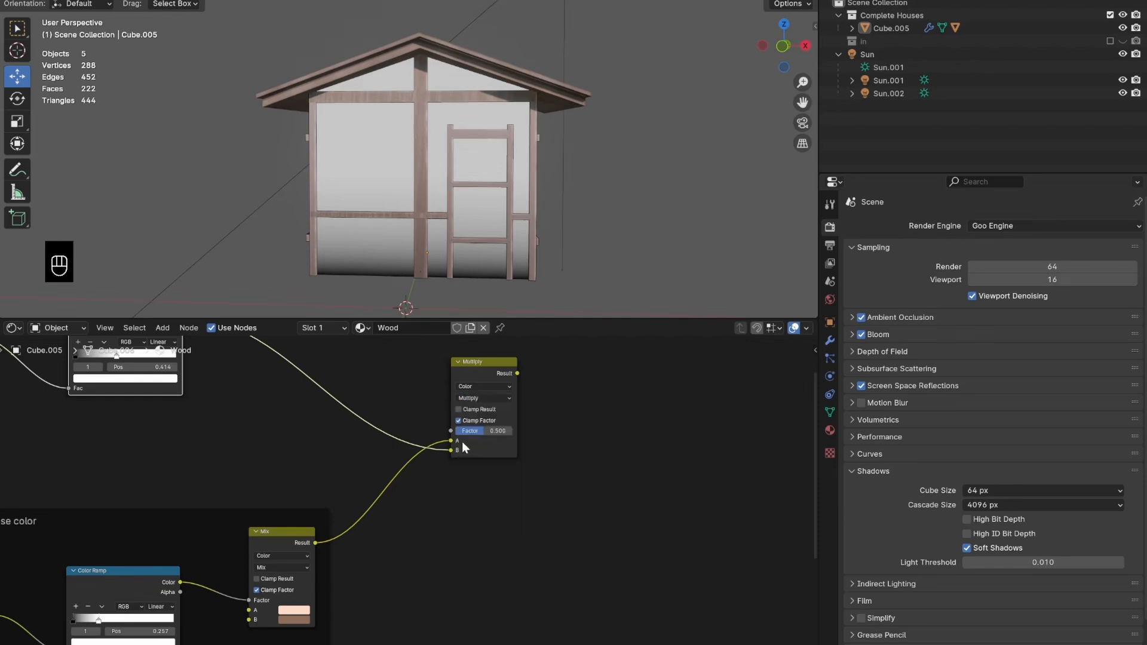
{"action": "scroll", "coordinate": [384, 418], "scroll_direction": "down", "scroll_amount": 3}
{"action": "left_click", "coordinate": [525, 446], "text": "ctrl+shift"}
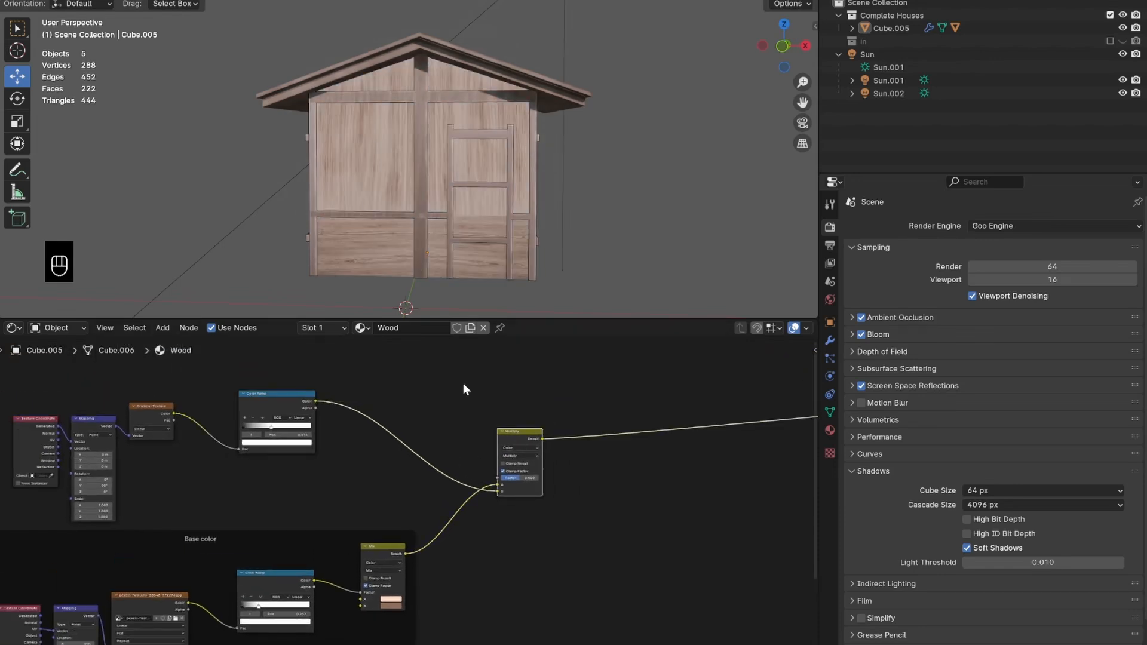
Group the gradient's coordinate, mapping, gradient texture and ramp nodes in a frame and reposition it above the Base color frame.
{"action": "scroll", "coordinate": [470, 426], "scroll_direction": "down", "scroll_amount": 1}
{"action": "left_click_drag", "start_coordinate": [430, 412], "coordinate": [163, 480]}
{"action": "key", "text": "ctrl+j"}
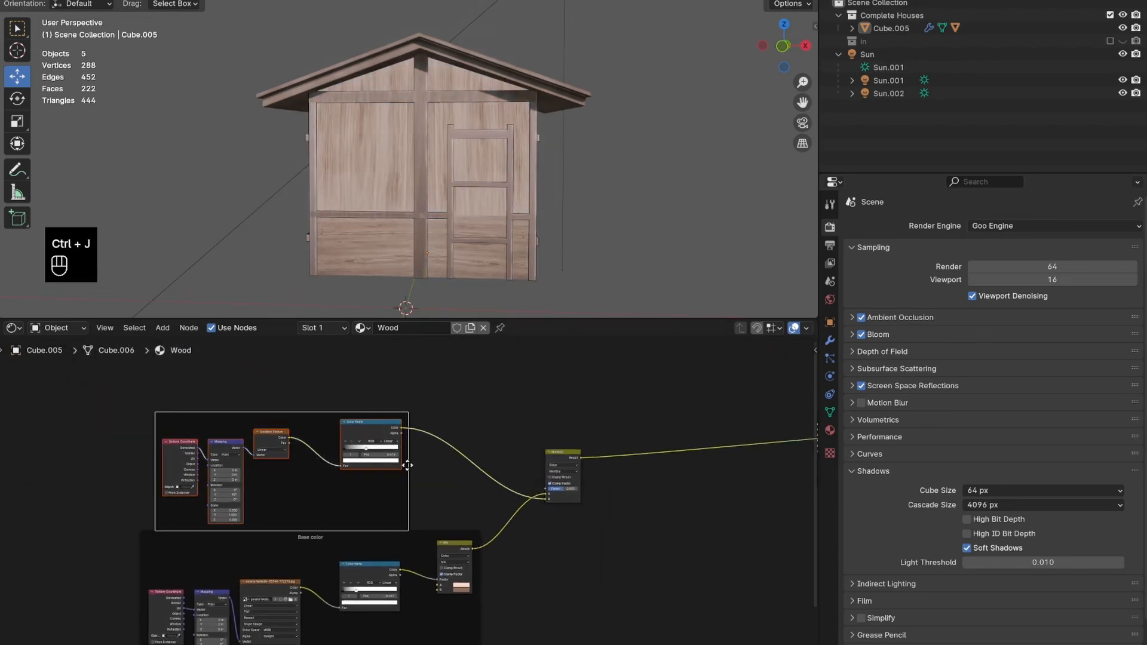
{"action": "key", "text": "g"}
{"action": "left_click", "coordinate": [440, 454]}
{"action": "scroll", "coordinate": [517, 391], "scroll_direction": "up", "scroll_amount": 4}
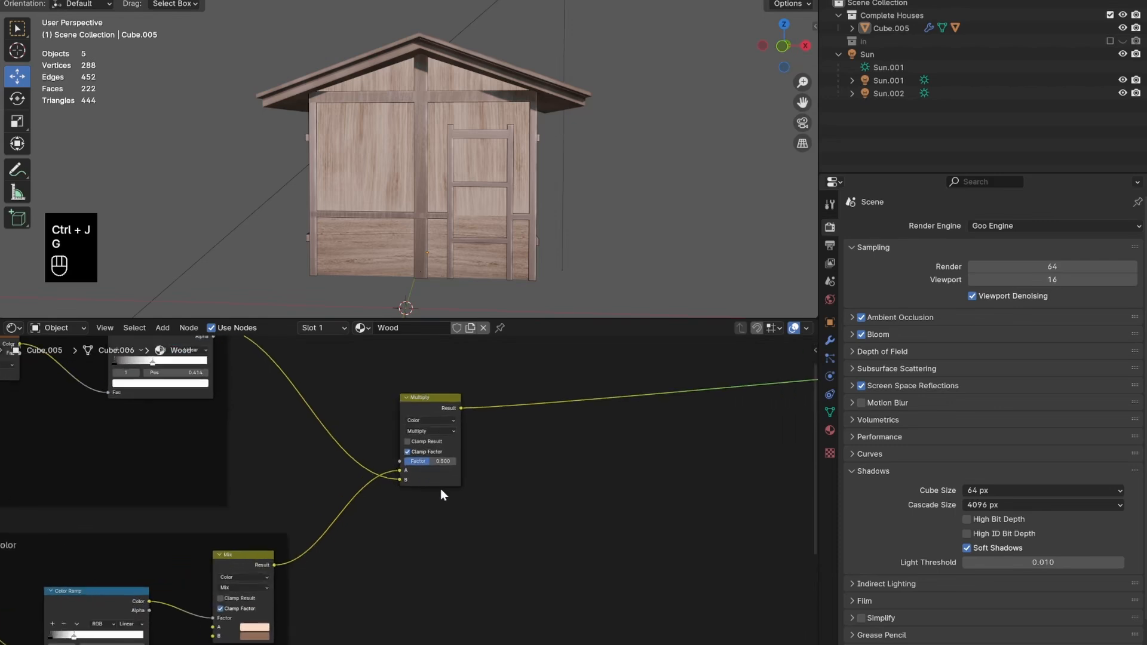
Raise the Multiply node's factor to about 0.86, move the gradient ramp's white stop to about 0.58, and save the file.
{"action": "left_click_drag", "start_coordinate": [434, 462], "coordinate": [365, 461]}
{"action": "middle_click_drag", "start_coordinate": [364, 460], "coordinate": [517, 525]}
{"action": "mouse_move", "coordinate": [306, 425]}
{"action": "left_mouse_down"}
{"action": "mouse_move", "coordinate": [347, 425]}
{"action": "mouse_move", "coordinate": [326, 427]}
{"action": "left_mouse_up"}
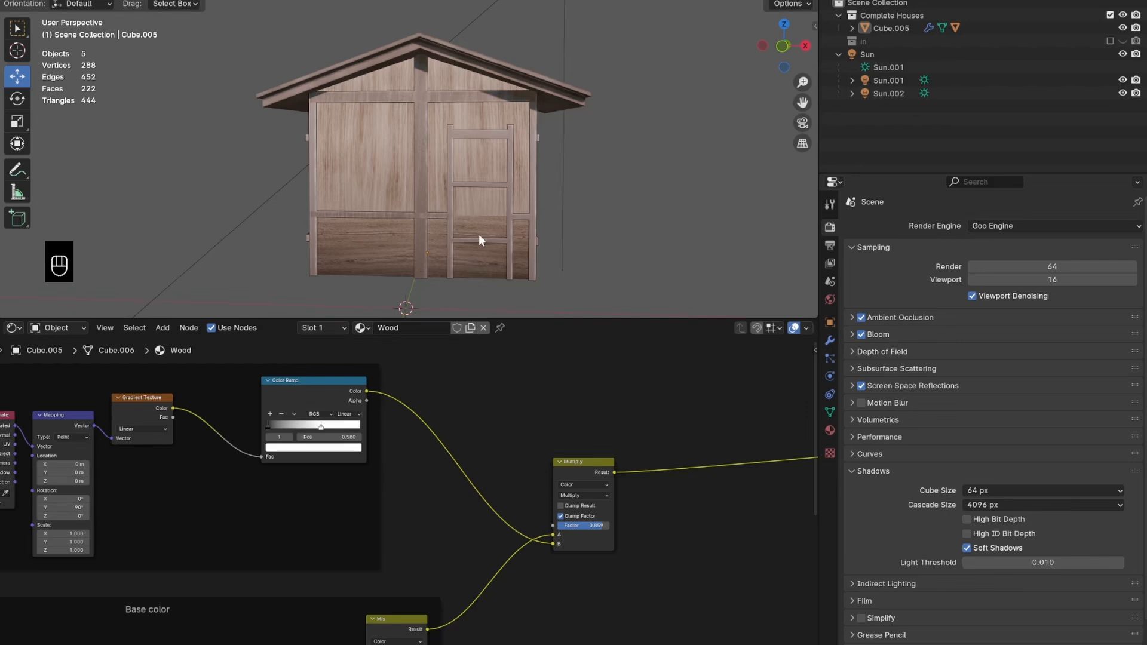
{"action": "key", "text": "ctrl+s"}
Move both node frames and the Multiply node farther away from the Principled BSDF to make room.
{"action": "scroll", "coordinate": [428, 456], "scroll_direction": "down", "scroll_amount": 5}
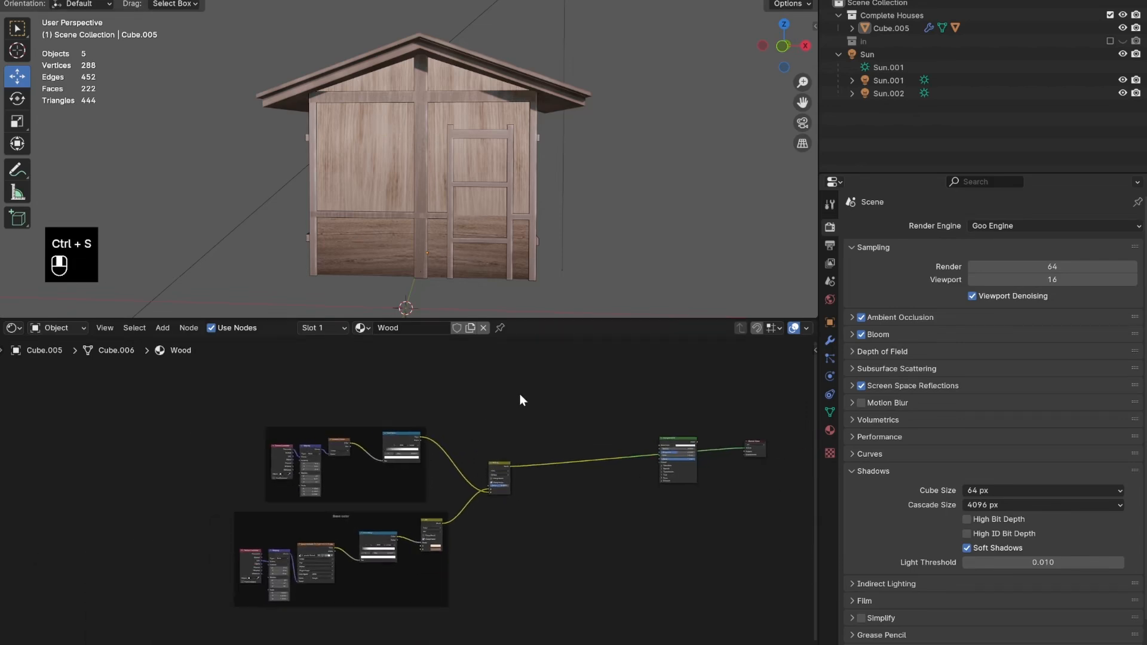
{"action": "left_click_drag", "start_coordinate": [364, 431], "coordinate": [214, 467]}
{"action": "left_click", "coordinate": [334, 445]}
{"action": "scroll", "coordinate": [369, 482], "scroll_direction": "up", "scroll_amount": 3}
{"action": "middle_click_drag", "start_coordinate": [371, 485], "coordinate": [279, 468]}
Connect the Multiply result to the Principled BSDF's Base Color, preview the full shader on the house, and save.
{"action": "left_click_drag", "start_coordinate": [266, 487], "coordinate": [573, 423]}
{"action": "left_click", "coordinate": [574, 423], "text": "ctrl+shift"}
{"action": "left_click", "coordinate": [538, 389]}
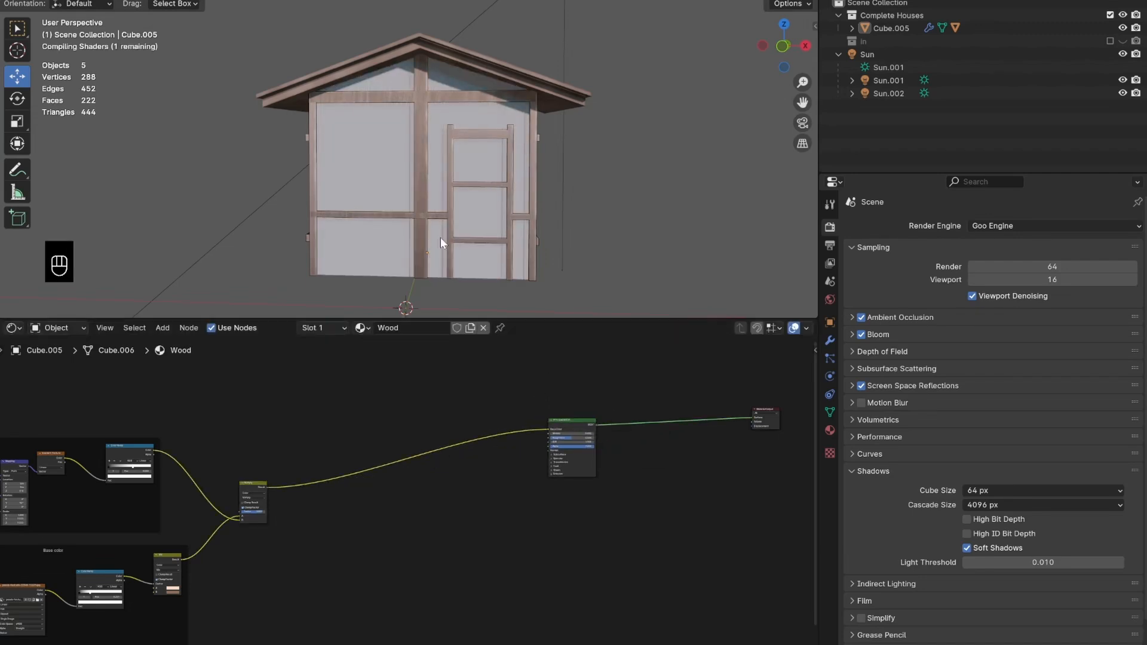
{"action": "middle_click_drag", "start_coordinate": [494, 178], "coordinate": [440, 188]}
{"action": "key", "text": "ctrl+s"}
Add an Ambient Occlusion node above the Multiply node.
{"action": "scroll", "coordinate": [348, 438], "scroll_direction": "down", "scroll_amount": 1}
{"action": "key", "text": "Home"}
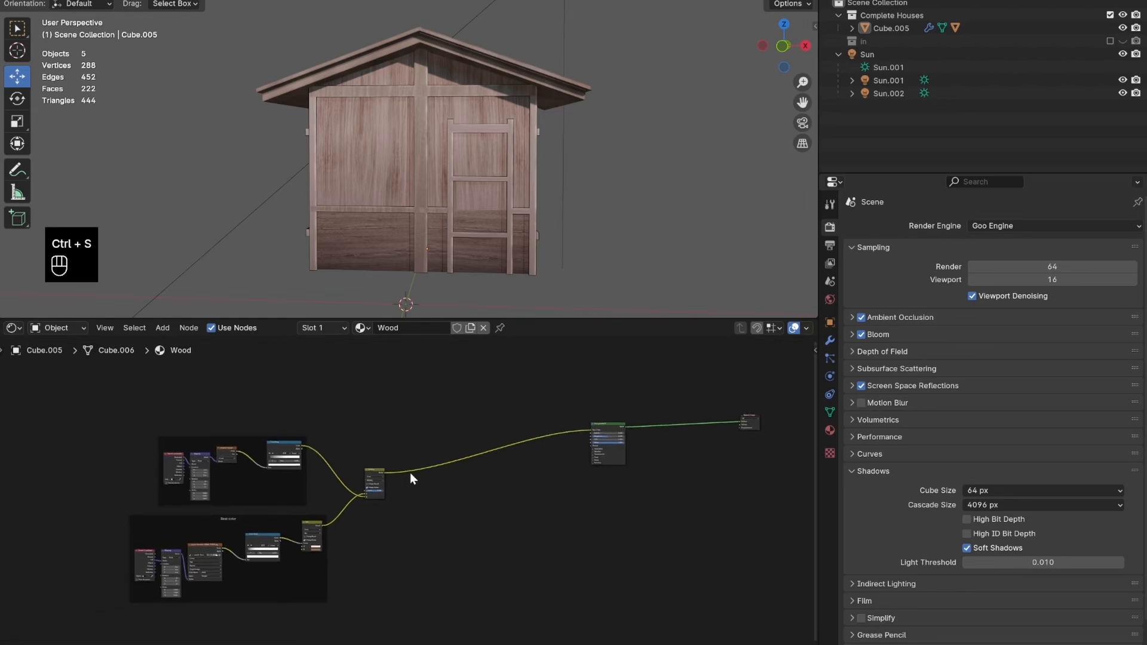
{"action": "scroll", "coordinate": [442, 246], "scroll_direction": "down", "scroll_amount": 2}
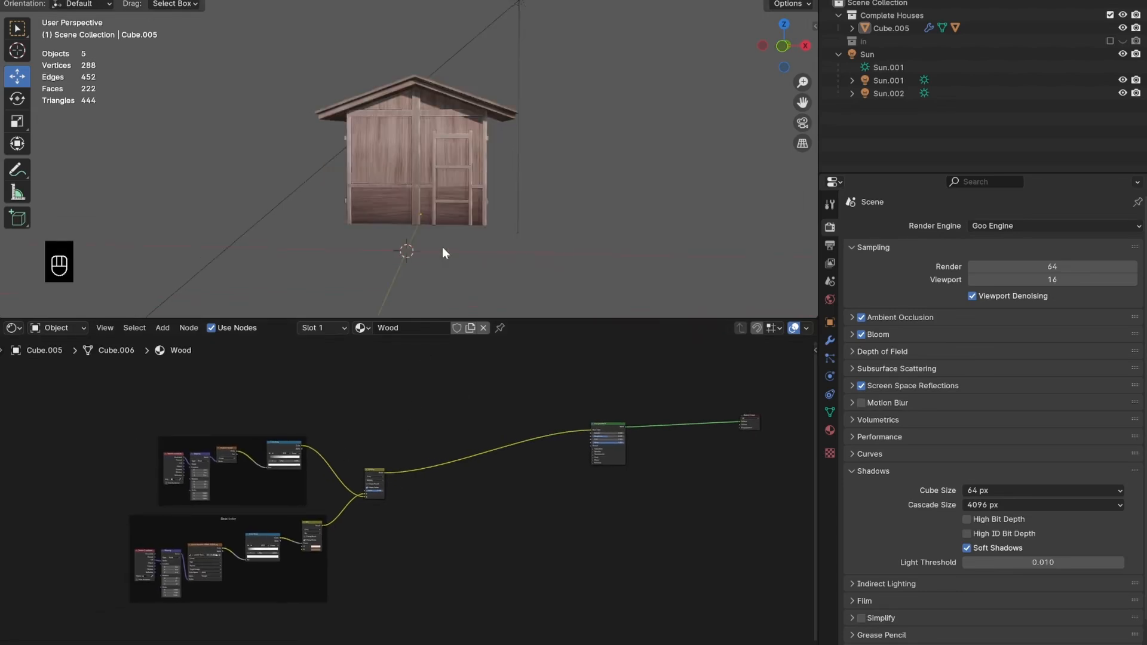
{"action": "scroll", "coordinate": [439, 249], "scroll_direction": "up", "scroll_amount": 2}
{"action": "middle_click_drag", "start_coordinate": [394, 463], "coordinate": [340, 516]}
{"action": "scroll", "coordinate": [233, 525], "scroll_direction": "up", "scroll_amount": 1}
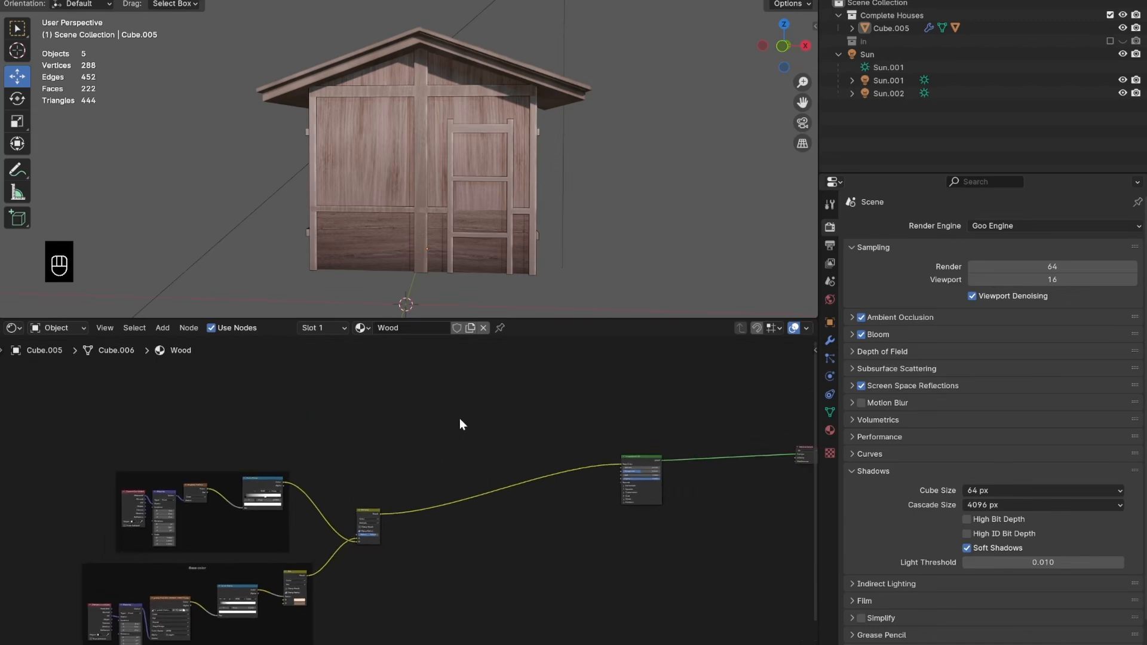
{"action": "key", "text": "shift+a"}
{"action": "type", "text": "amb"}
{"action": "left_click", "coordinate": [494, 424]}
{"action": "left_click", "coordinate": [365, 435]}
{"action": "scroll", "coordinate": [419, 439], "scroll_direction": "up", "scroll_amount": 2}
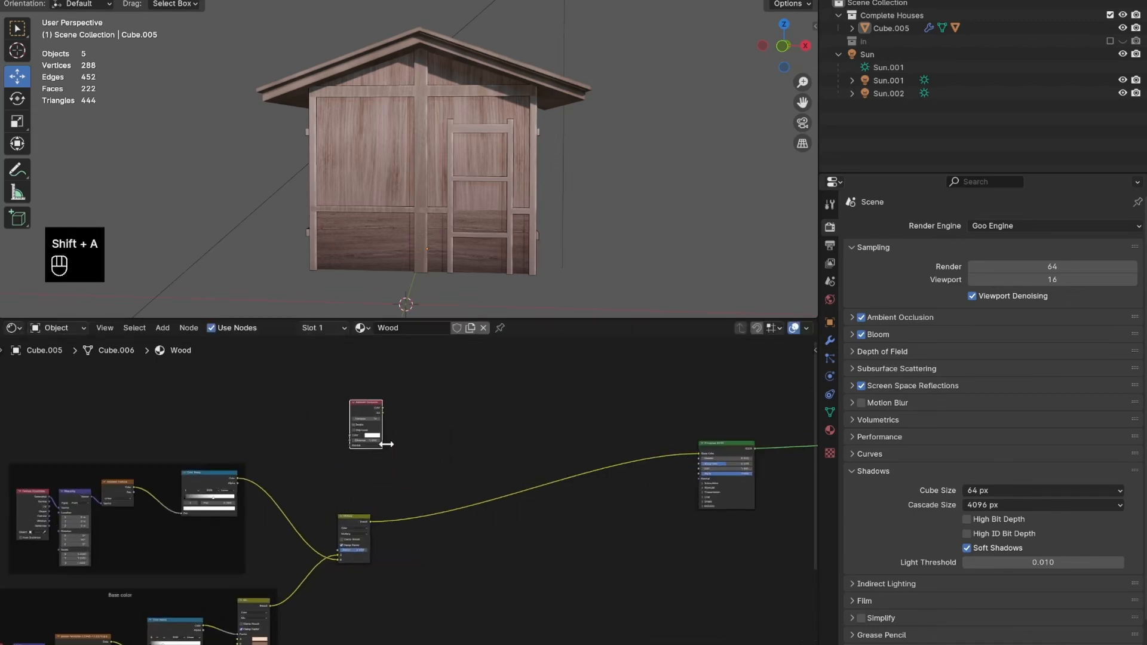
Add a Color Ramp fed by the Ambient Occlusion color output and preview it on the house.
{"action": "key", "text": "shift+a"}
{"action": "type", "text": "col"}
{"action": "left_click", "coordinate": [480, 437]}
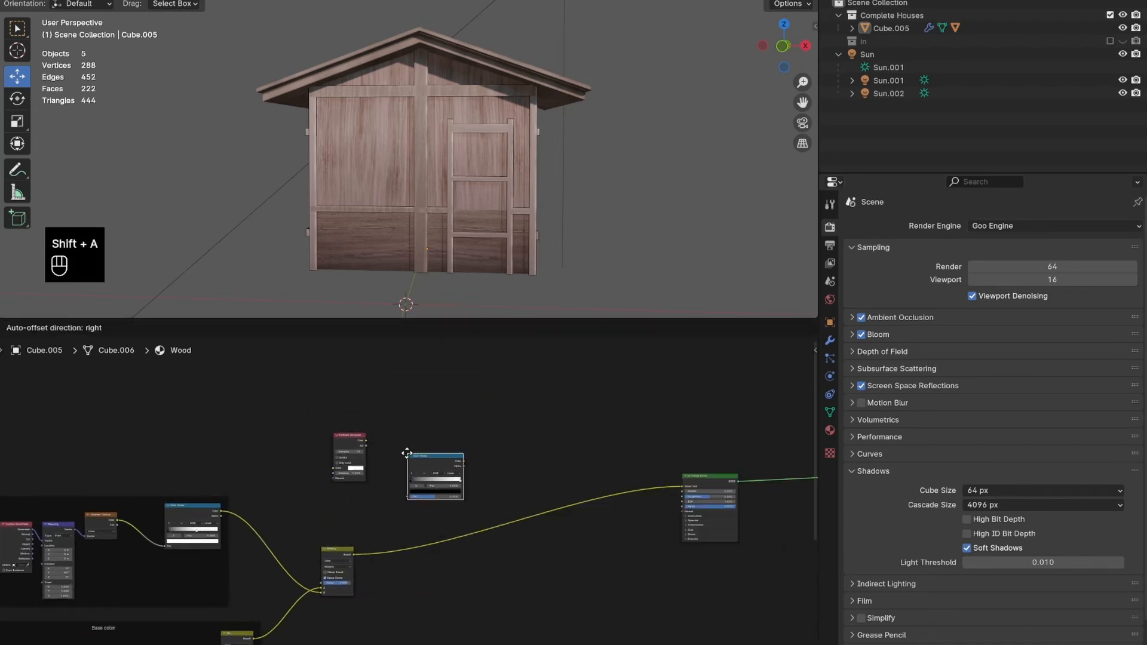
{"action": "left_click", "coordinate": [407, 453]}
{"action": "scroll", "coordinate": [407, 489], "scroll_direction": "up", "scroll_amount": 3}
{"action": "left_click_drag", "start_coordinate": [341, 409], "coordinate": [407, 498]}
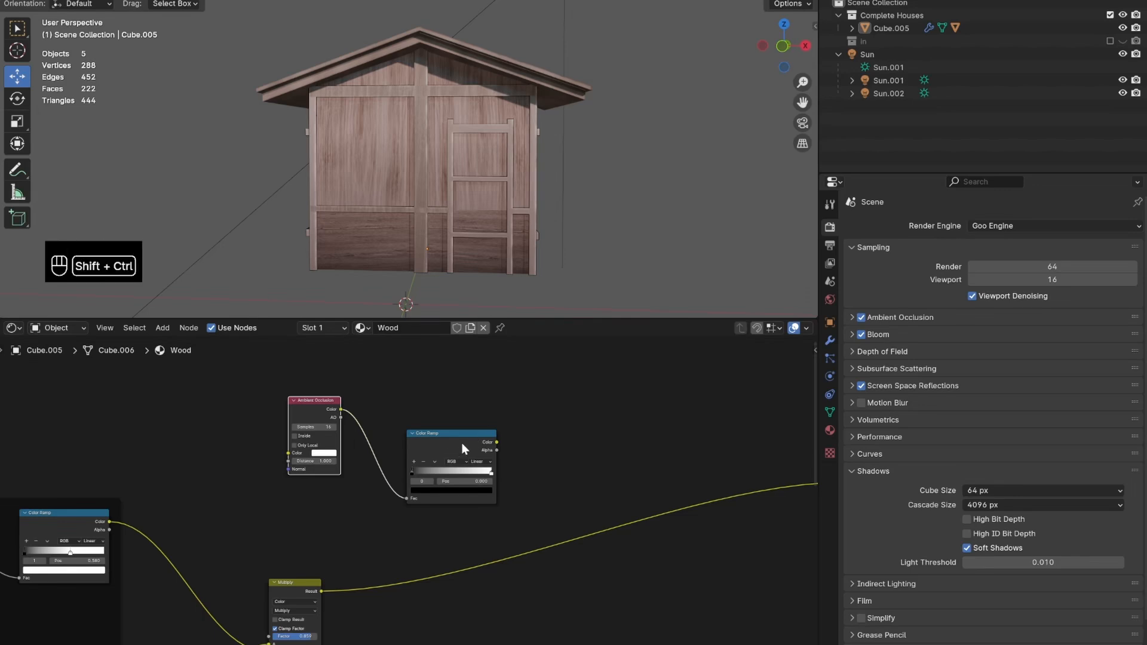
{"action": "left_click", "coordinate": [461, 443], "text": "ctrl+shift"}
Move the occlusion ramp's black stop to 0.402 and set the Ambient Occlusion distance to 5.
{"action": "scroll", "coordinate": [431, 439], "scroll_direction": "up", "scroll_amount": 1}
{"action": "middle_click_drag", "start_coordinate": [431, 438], "coordinate": [417, 454]}
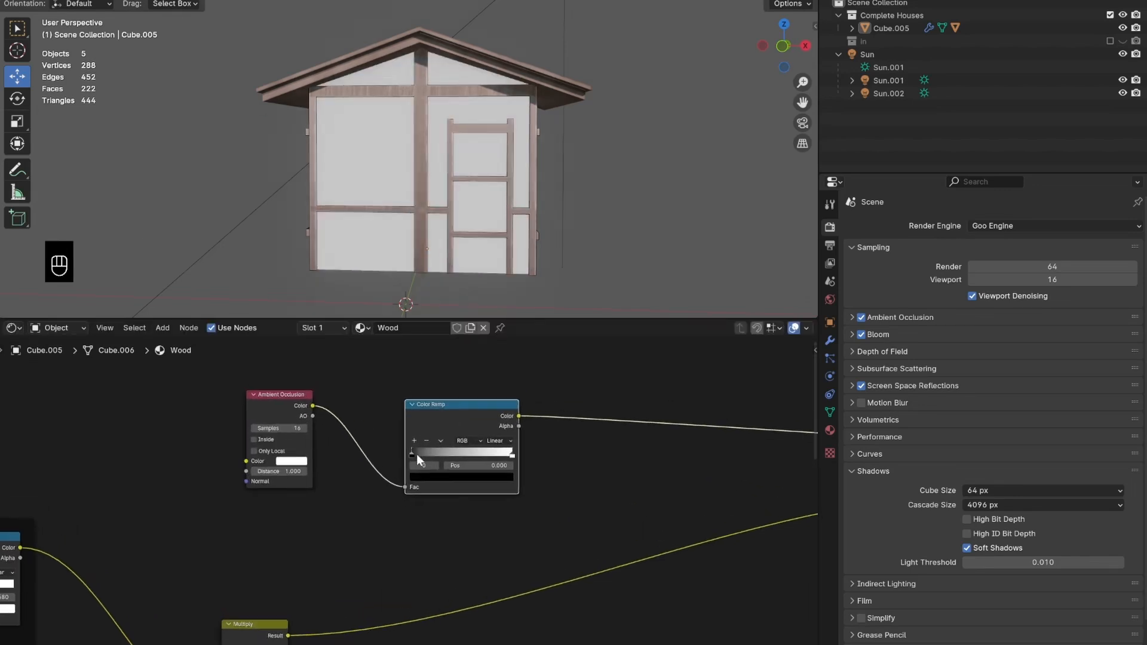
{"action": "left_click_drag", "start_coordinate": [416, 454], "coordinate": [451, 457]}
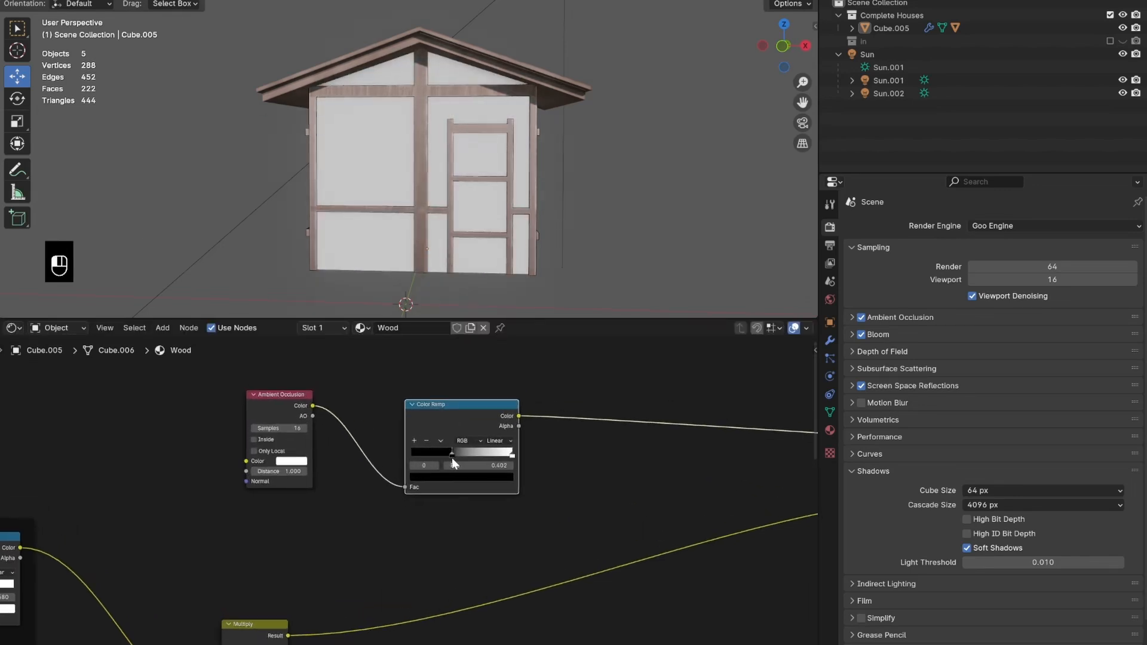
{"action": "scroll", "coordinate": [449, 459], "scroll_direction": "up", "scroll_amount": 3}
{"action": "double_click", "coordinate": [273, 470]}
{"action": "type", "text": "5"}
{"action": "key", "text": "Return"}
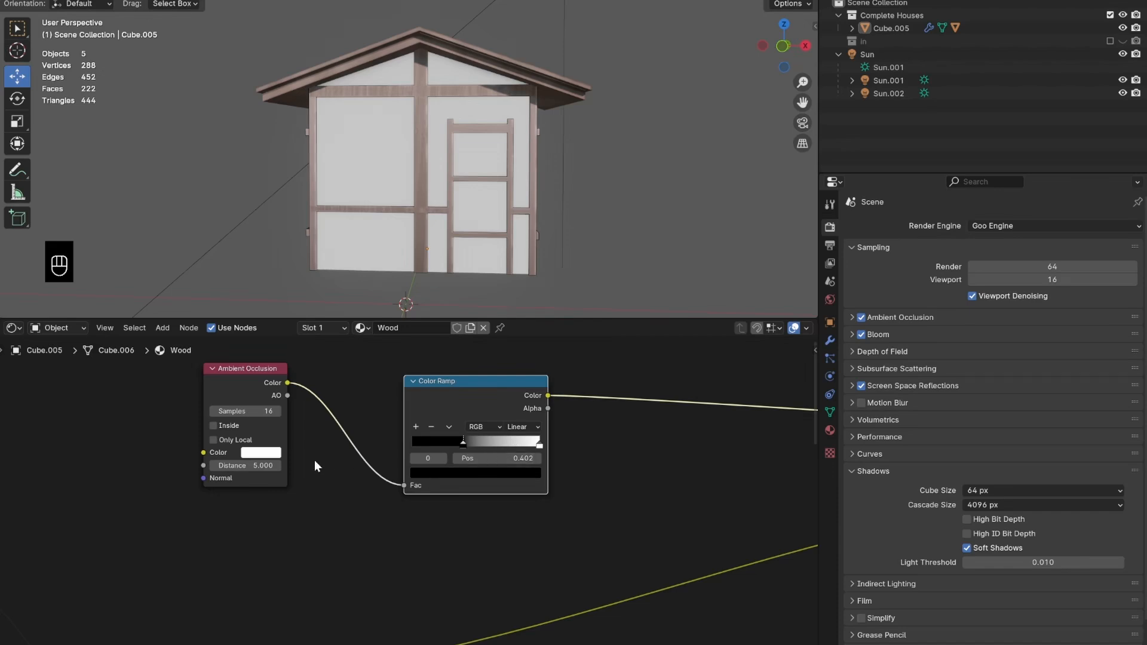
Set the Ambient Occlusion samples to 25, move its ramp's black stop to 0.607, and save the file.
{"action": "double_click", "coordinate": [251, 411]}
{"action": "type", "text": "25"}
{"action": "key", "text": "Return"}
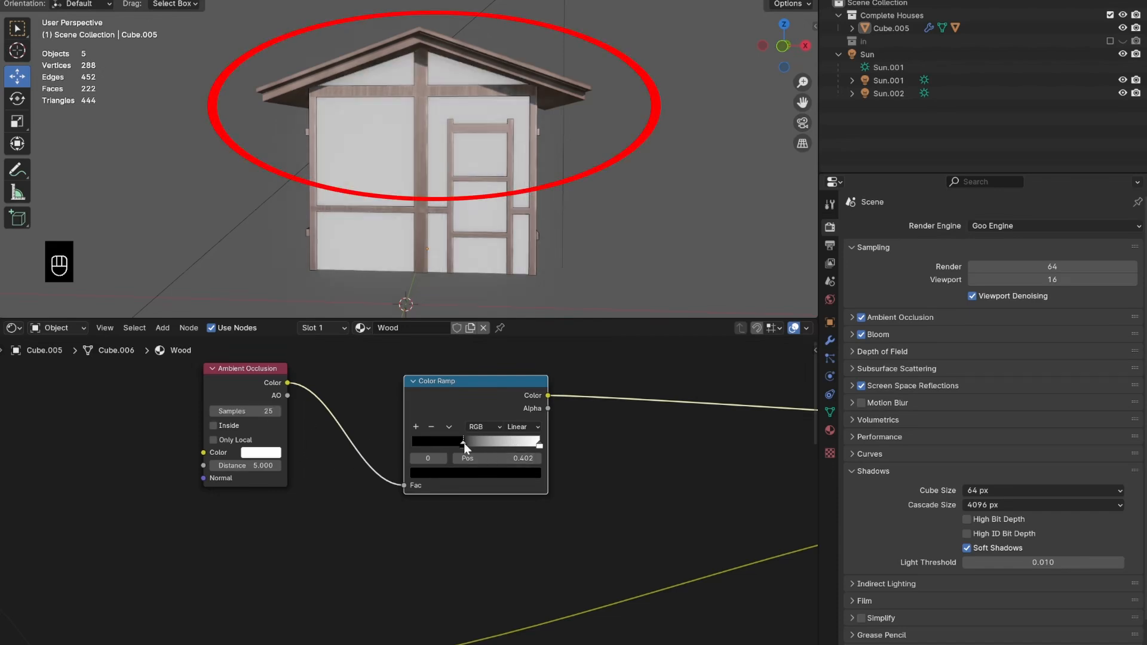
{"action": "mouse_move", "coordinate": [463, 443]}
{"action": "left_mouse_down"}
{"action": "mouse_move", "coordinate": [506, 446]}
{"action": "mouse_move", "coordinate": [425, 438]}
{"action": "mouse_move", "coordinate": [508, 443]}
{"action": "mouse_move", "coordinate": [388, 434]}
{"action": "mouse_move", "coordinate": [489, 443]}
{"action": "left_mouse_up"}
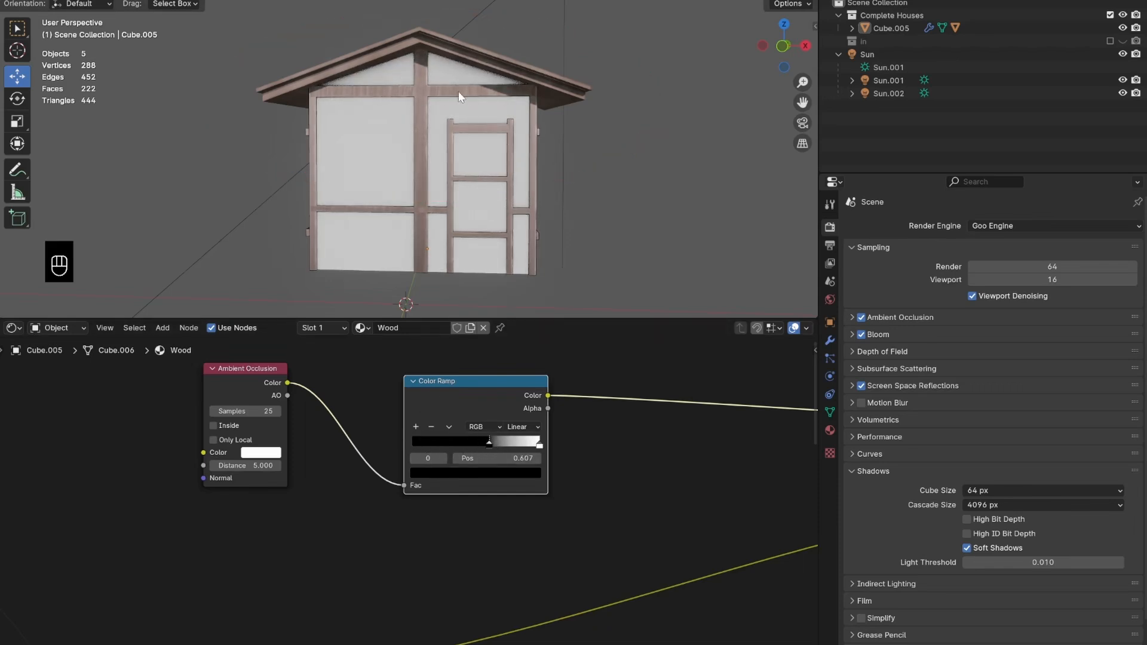
{"action": "key", "text": "ctrl+s"}
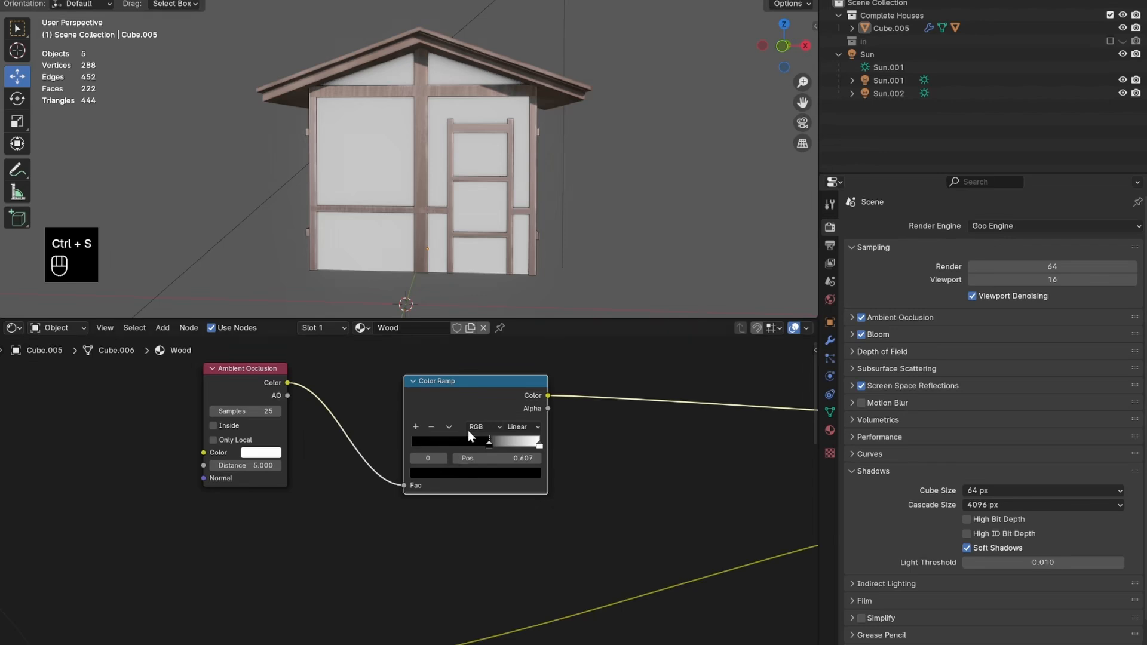
Move the Ambient Occlusion node and its ramp closer to the gradient frame, and duplicate the Multiply node beside them.
{"action": "scroll", "coordinate": [467, 431], "scroll_direction": "down", "scroll_amount": 8}
{"action": "left_click_drag", "start_coordinate": [461, 399], "coordinate": [332, 487]}
{"action": "left_click_drag", "start_coordinate": [414, 446], "coordinate": [299, 464]}
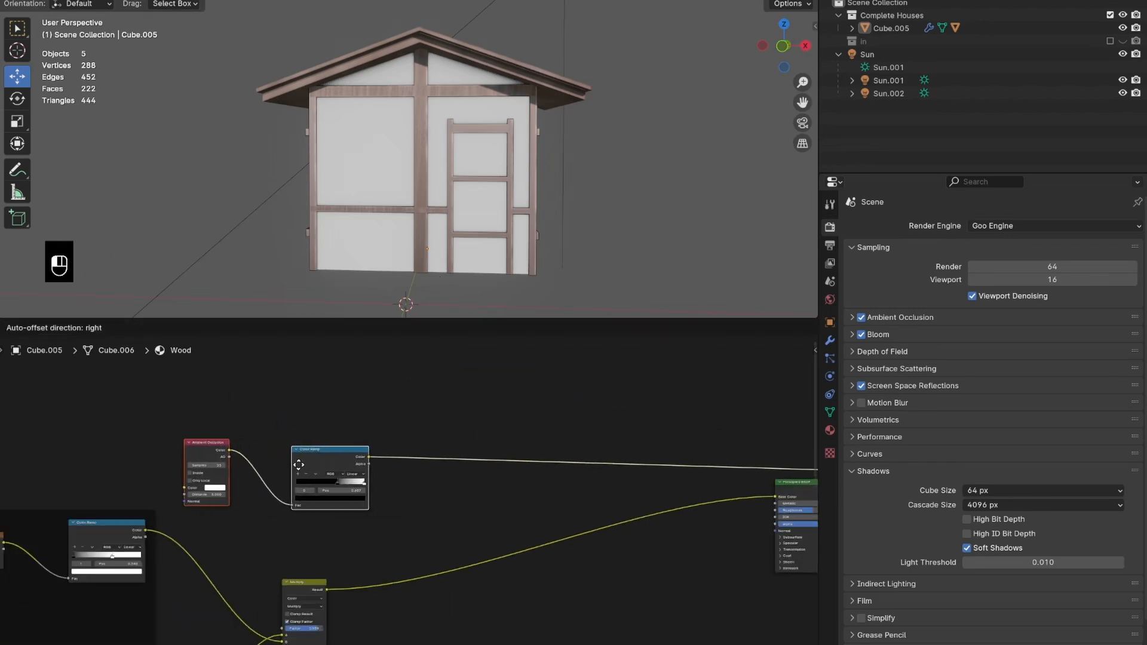
{"action": "left_click", "coordinate": [297, 583]}
{"action": "key", "text": "shift+d"}
{"action": "left_click", "coordinate": [454, 512]}
Wire the first Multiply result into input A and the occlusion ramp into input B of the duplicated Multiply, feeding Base Color.
{"action": "scroll", "coordinate": [358, 511], "scroll_direction": "up", "scroll_amount": 6}
{"action": "mouse_move", "coordinate": [395, 424]}
{"action": "left_mouse_down"}
{"action": "mouse_move", "coordinate": [502, 610]}
{"action": "mouse_move", "coordinate": [572, 590]}
{"action": "left_mouse_up"}
{"action": "scroll", "coordinate": [586, 557], "scroll_direction": "down", "scroll_amount": 1}
{"action": "scroll", "coordinate": [586, 555], "scroll_direction": "down", "scroll_amount": 2}
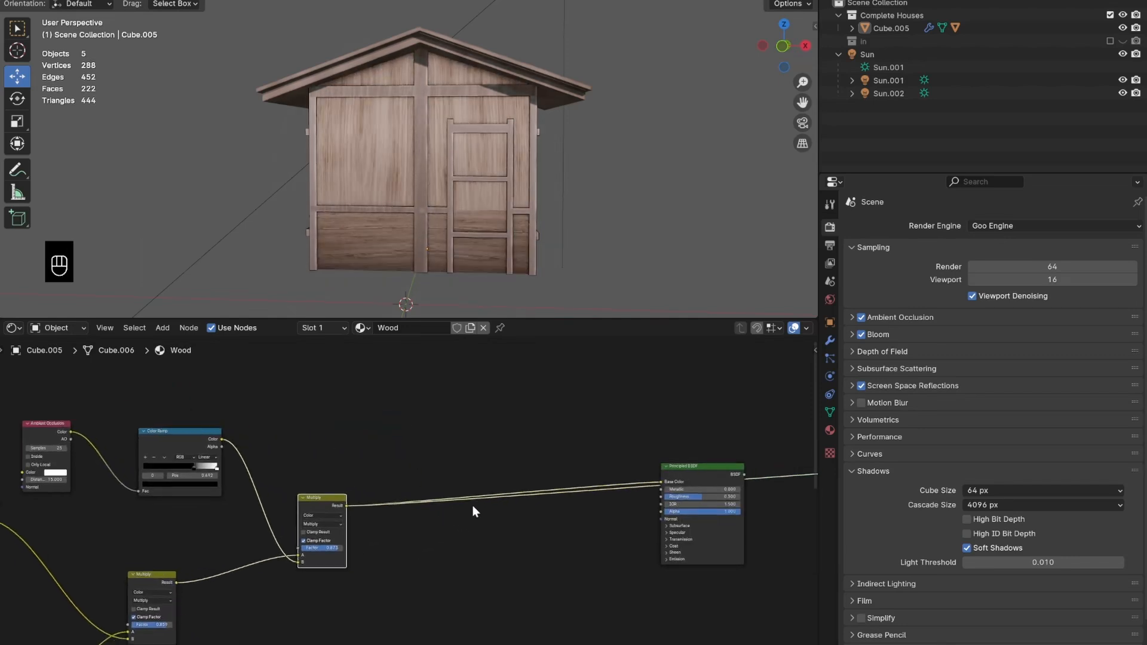
Preview the Principled BSDF on the house, lower the occlusion Multiply factor to about 0.64, and save the file.
{"action": "left_click", "coordinate": [697, 472], "text": "ctrl+shift"}
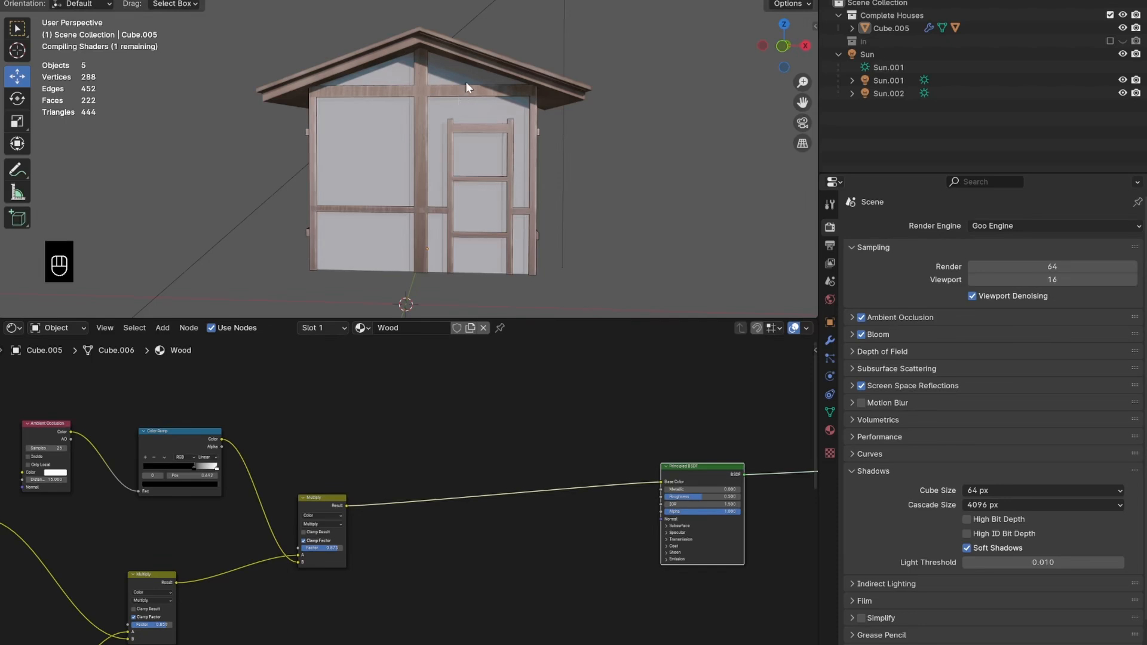
{"action": "key", "text": "ctrl+s"}
{"action": "scroll", "coordinate": [325, 572], "scroll_direction": "up", "scroll_amount": 1}
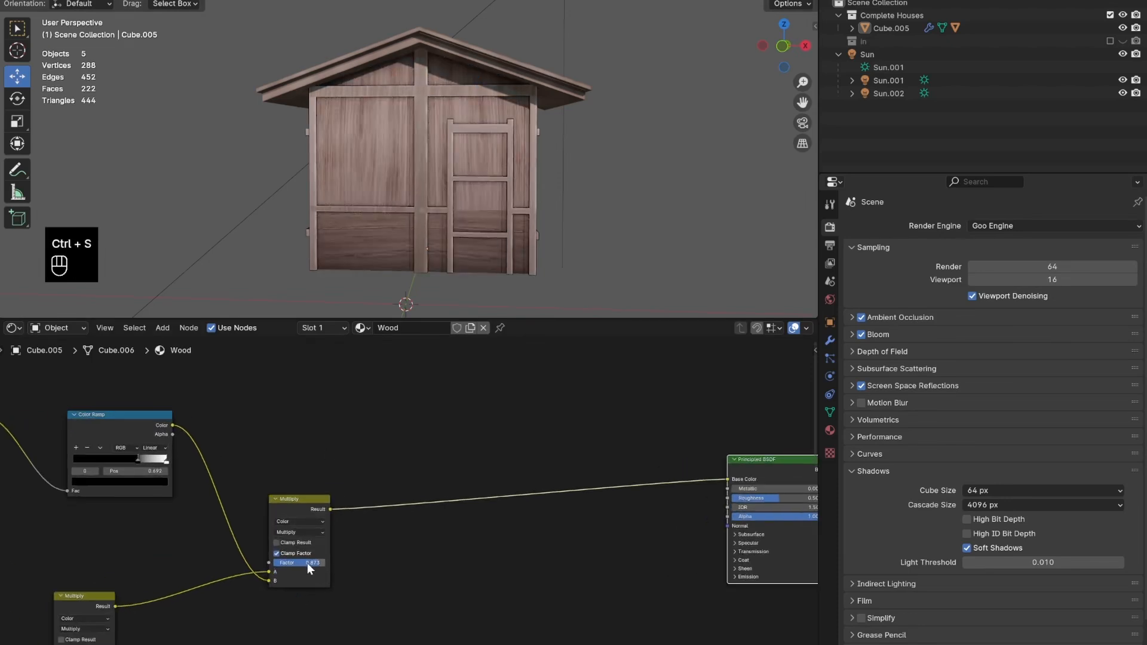
{"action": "mouse_move", "coordinate": [307, 562]}
{"action": "left_mouse_down"}
{"action": "mouse_move", "coordinate": [283, 562]}
{"action": "mouse_move", "coordinate": [304, 563]}
{"action": "left_mouse_up"}
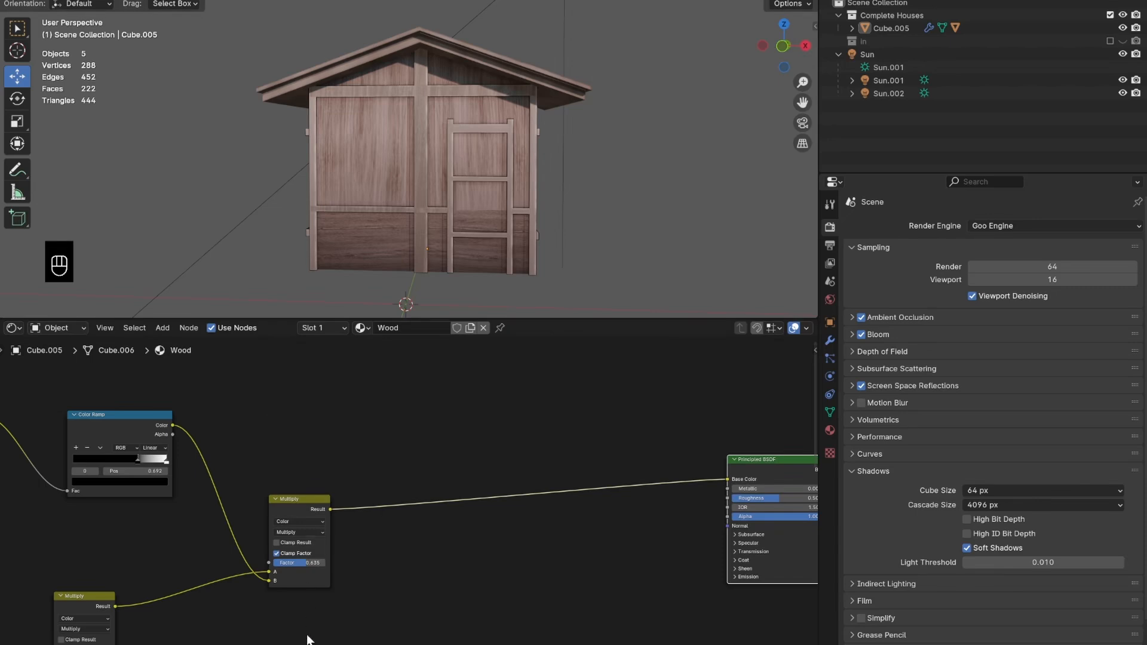
{"action": "left_click_drag", "start_coordinate": [305, 562], "coordinate": [313, 563]}
{"action": "key", "text": "ctrl+s"}
Shift all the texture and Multiply nodes farther from the Principled BSDF to free up space.
{"action": "scroll", "coordinate": [432, 481], "scroll_direction": "down", "scroll_amount": 6}
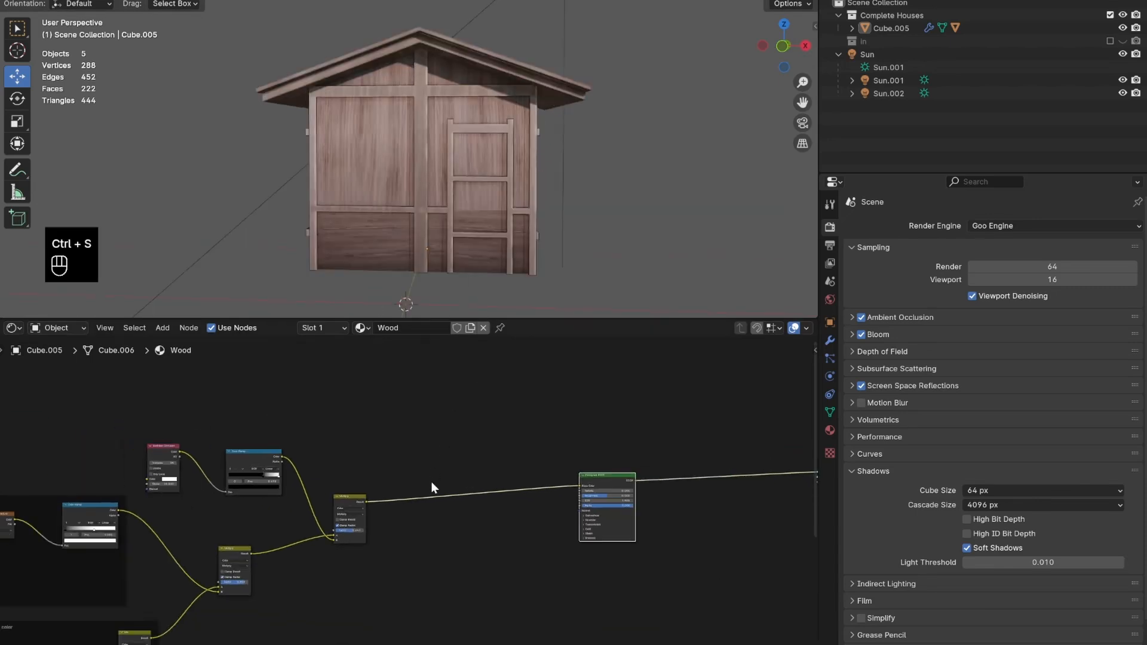
{"action": "middle_click_drag", "start_coordinate": [393, 450], "coordinate": [444, 428]}
{"action": "left_click_drag", "start_coordinate": [443, 428], "coordinate": [118, 615]}
{"action": "left_click_drag", "start_coordinate": [244, 474], "coordinate": [148, 485]}
{"action": "left_click", "coordinate": [345, 409]}
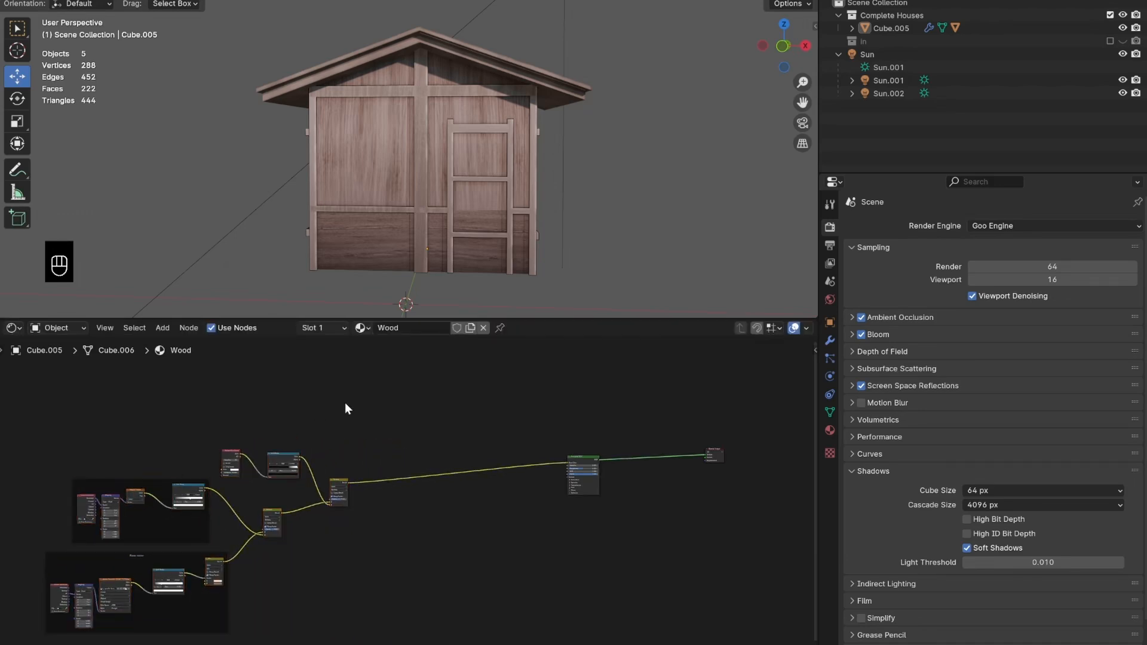
Add a Brick Texture node between the occlusion Multiply node and the Principled BSDF.
{"action": "middle_click_drag", "start_coordinate": [411, 429], "coordinate": [372, 427]}
{"action": "key", "text": "a"}
{"action": "left_click", "coordinate": [407, 387]}
{"action": "key", "text": "shift+a"}
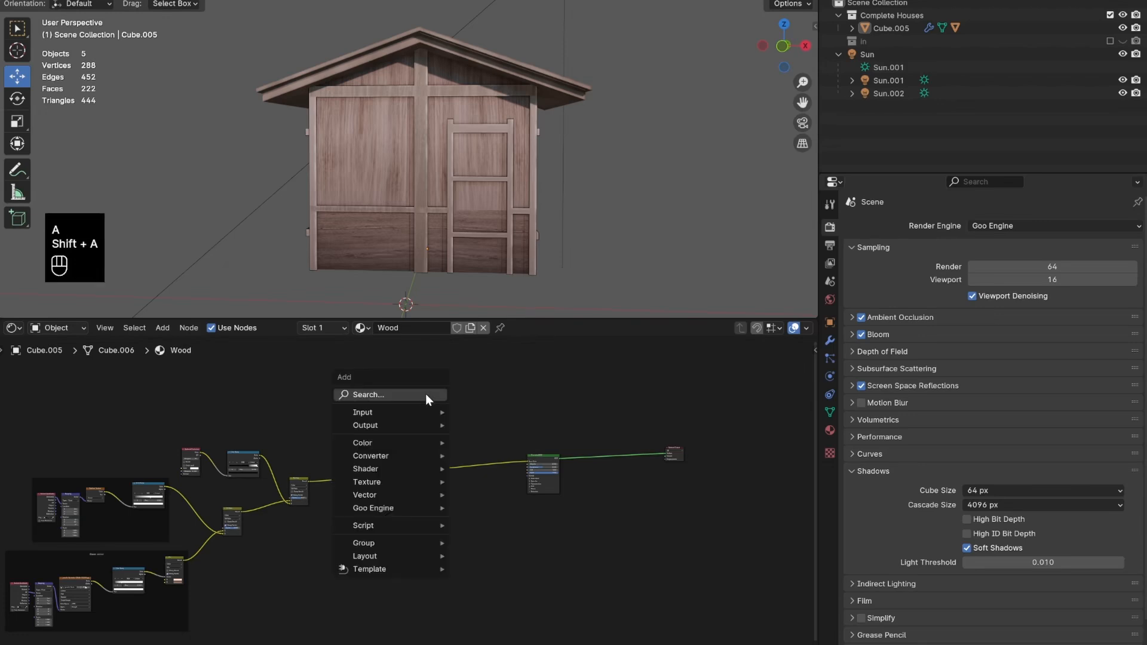
{"action": "type", "text": "br"}
{"action": "key", "text": "Return"}
{"action": "left_click", "coordinate": [379, 410]}
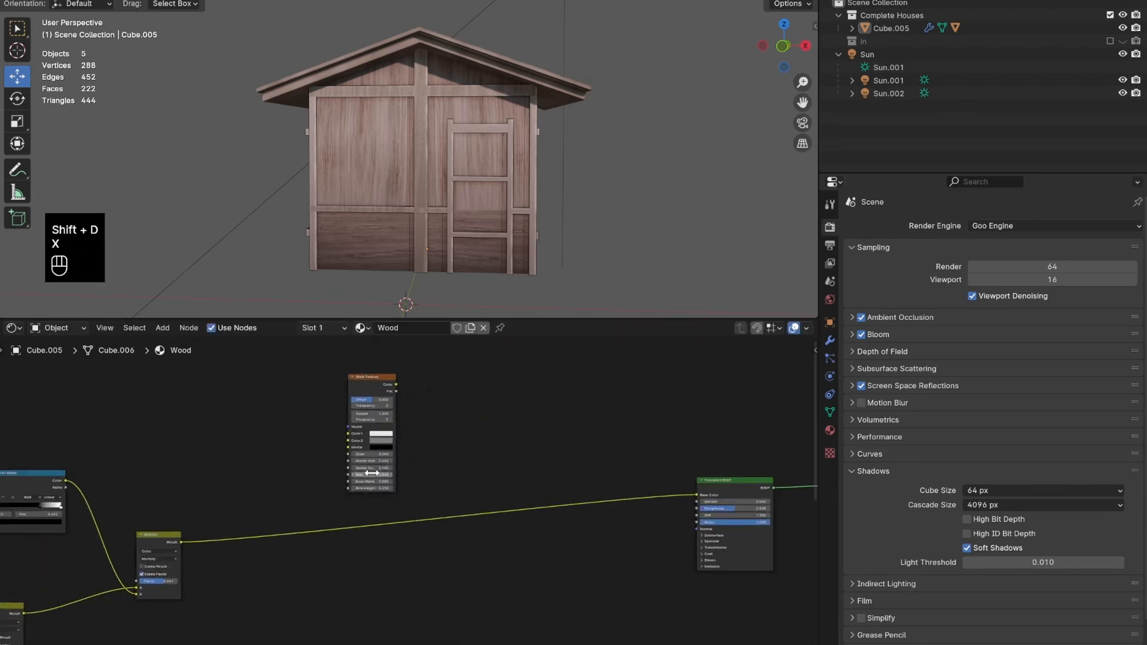
{"action": "scroll", "coordinate": [376, 466], "scroll_direction": "up", "scroll_amount": 2}
{"action": "middle_click_drag", "start_coordinate": [376, 464], "coordinate": [399, 460]}
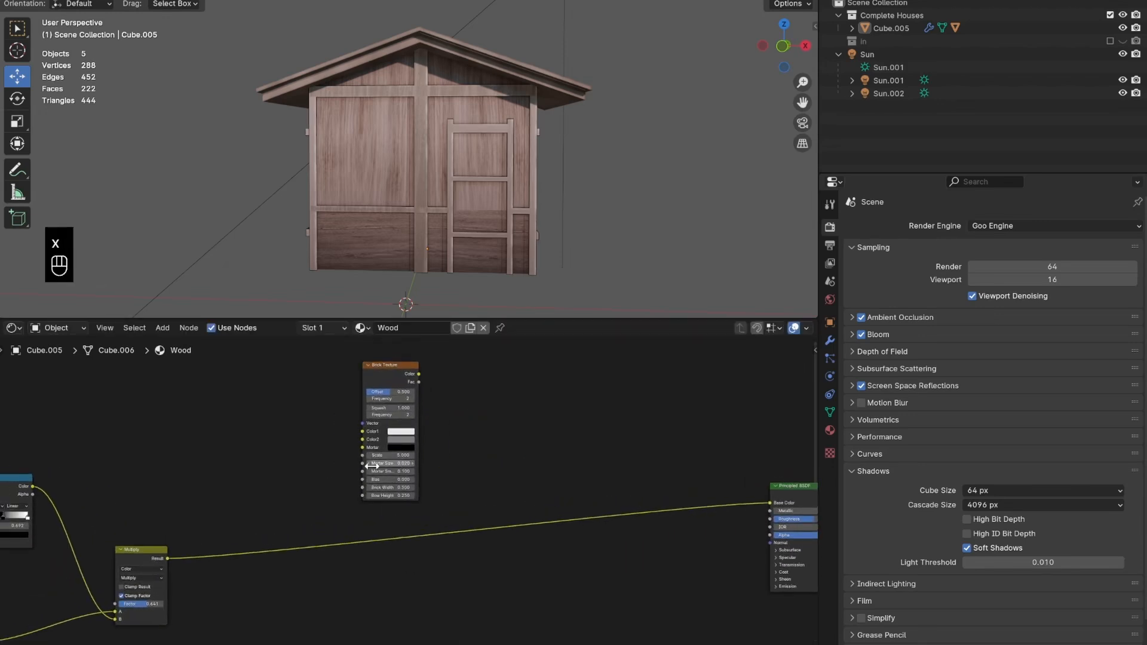
Connect the occlusion Multiply result to the Brick Texture's Color1 and Color2 inputs and preview the planks on the house.
{"action": "left_click_drag", "start_coordinate": [168, 558], "coordinate": [349, 434]}
{"action": "left_click_drag", "start_coordinate": [168, 558], "coordinate": [361, 440]}
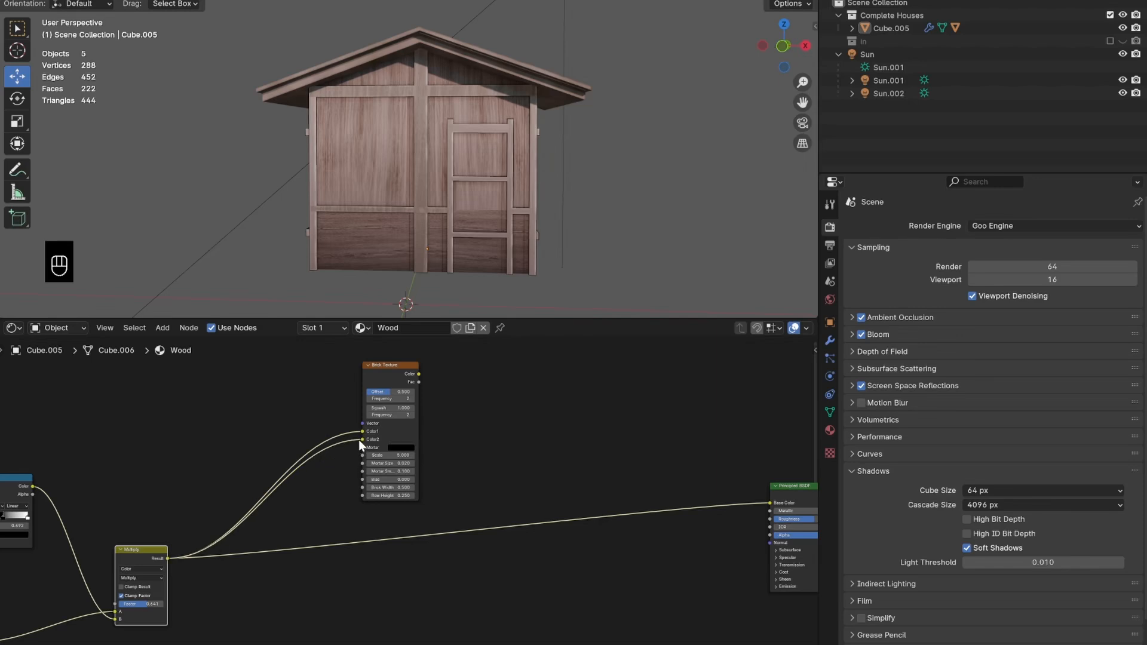
{"action": "scroll", "coordinate": [350, 490], "scroll_direction": "up", "scroll_amount": 2}
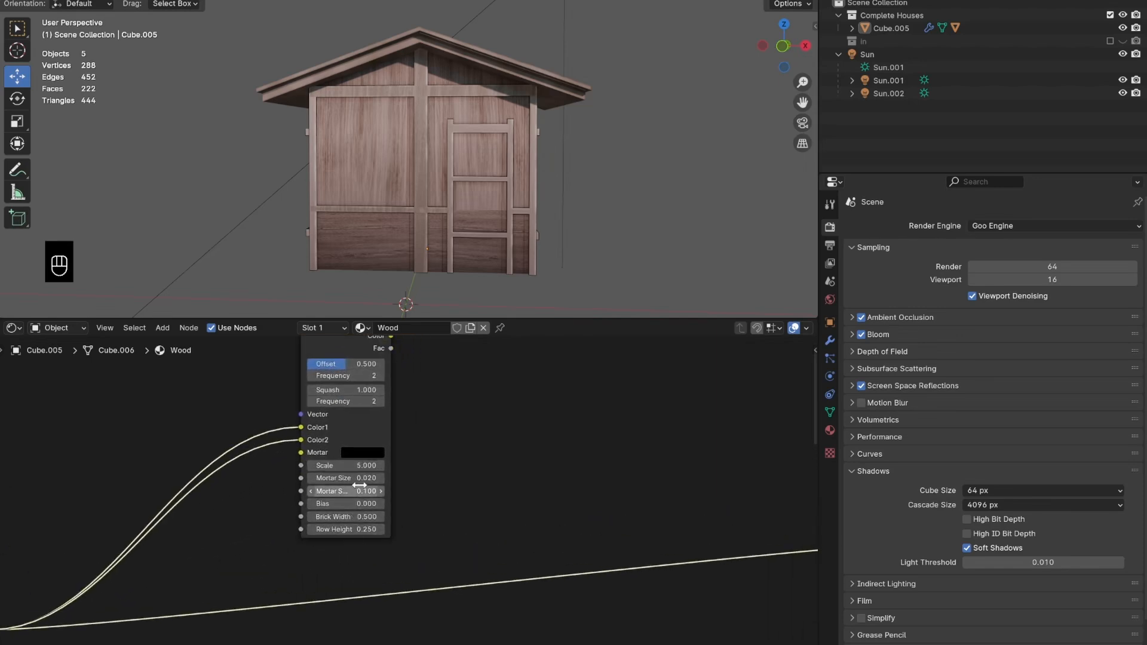
{"action": "scroll", "coordinate": [363, 418], "scroll_direction": "down", "scroll_amount": 1}
{"action": "left_click", "coordinate": [362, 371], "text": "ctrl+shift"}
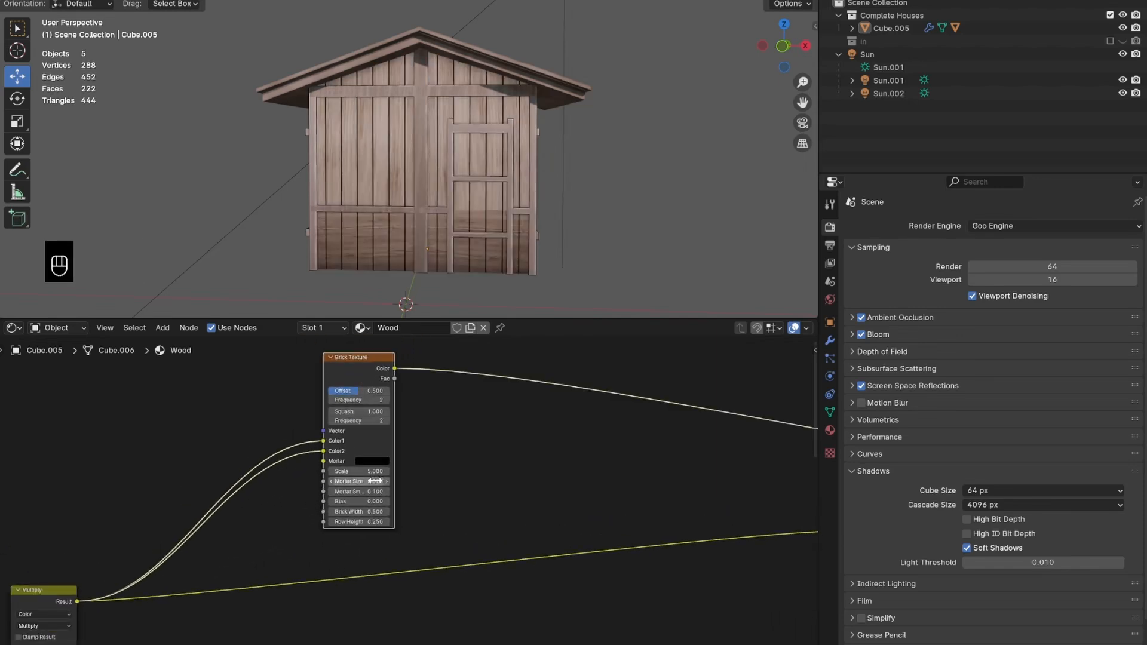
Reduce the Brick Texture's mortar size to 0.006 and save the file.
{"action": "scroll", "coordinate": [349, 487], "scroll_direction": "up", "scroll_amount": 1}
{"action": "left_click", "coordinate": [353, 478]}
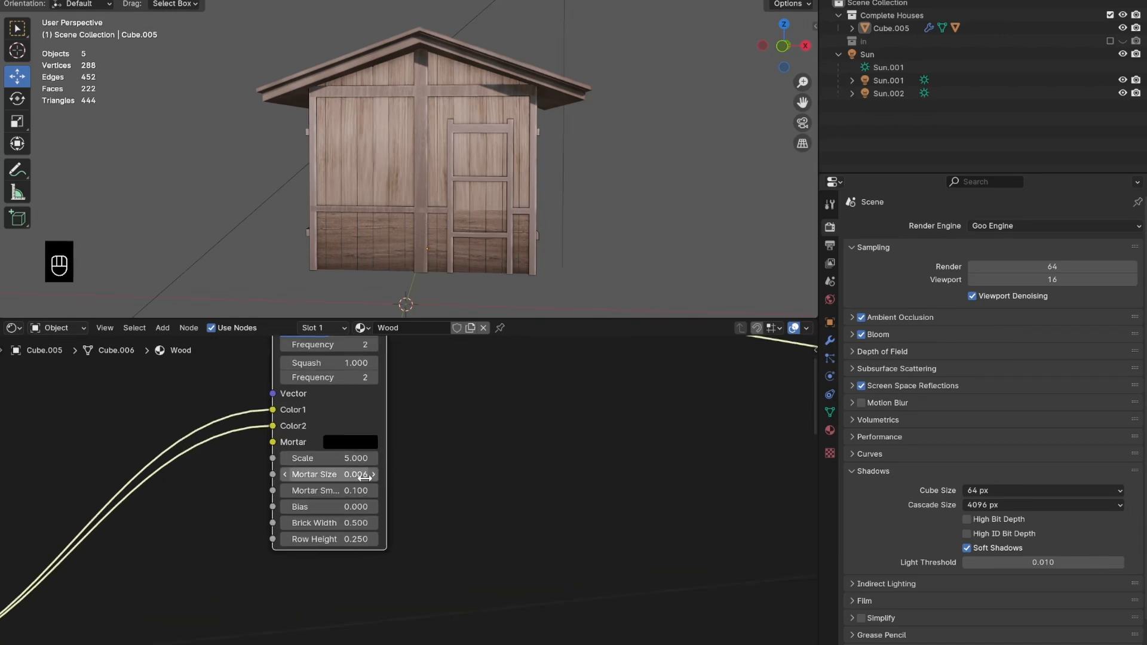
{"action": "key", "text": "ctrl+s"}
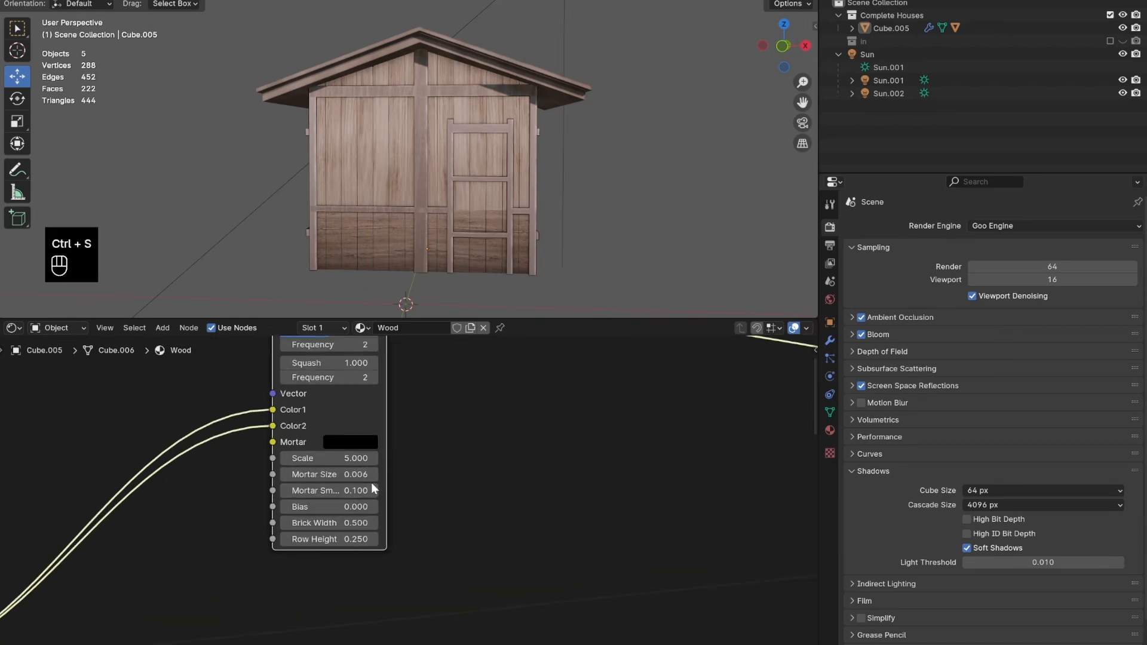
Duplicate the Brick Texture node below the original and set the copy's Color2 to white.
{"action": "scroll", "coordinate": [369, 482], "scroll_direction": "down", "scroll_amount": 5}
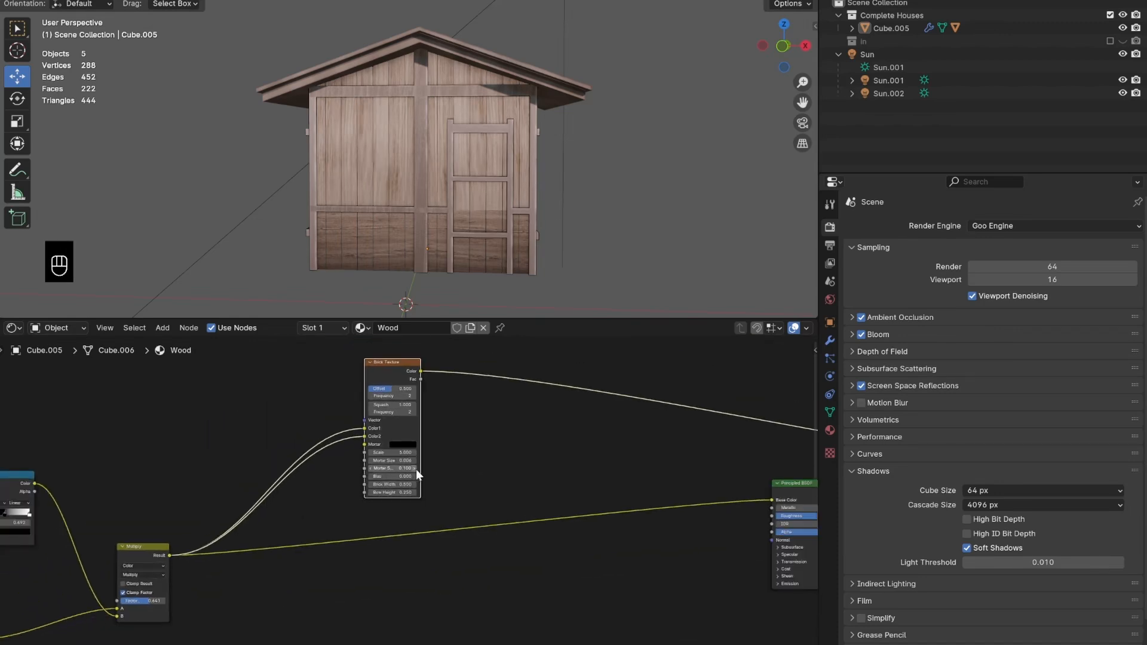
{"action": "key", "text": "shift+d"}
{"action": "left_click", "coordinate": [396, 555]}
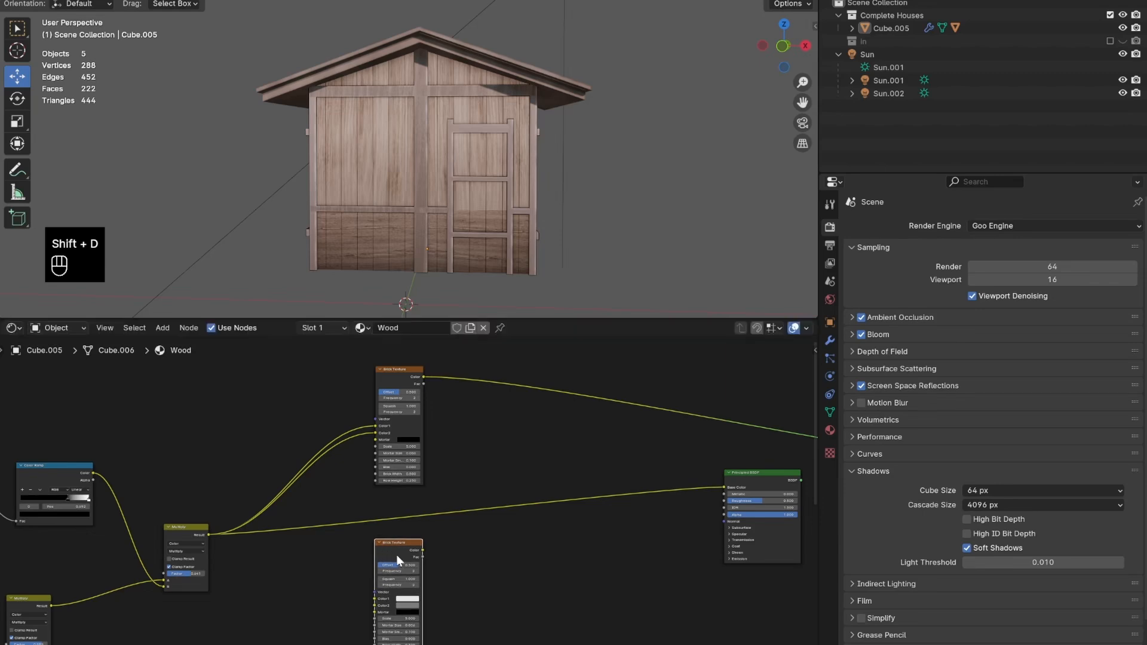
{"action": "scroll", "coordinate": [395, 561], "scroll_direction": "up", "scroll_amount": 2}
{"action": "left_click", "coordinate": [399, 572]}
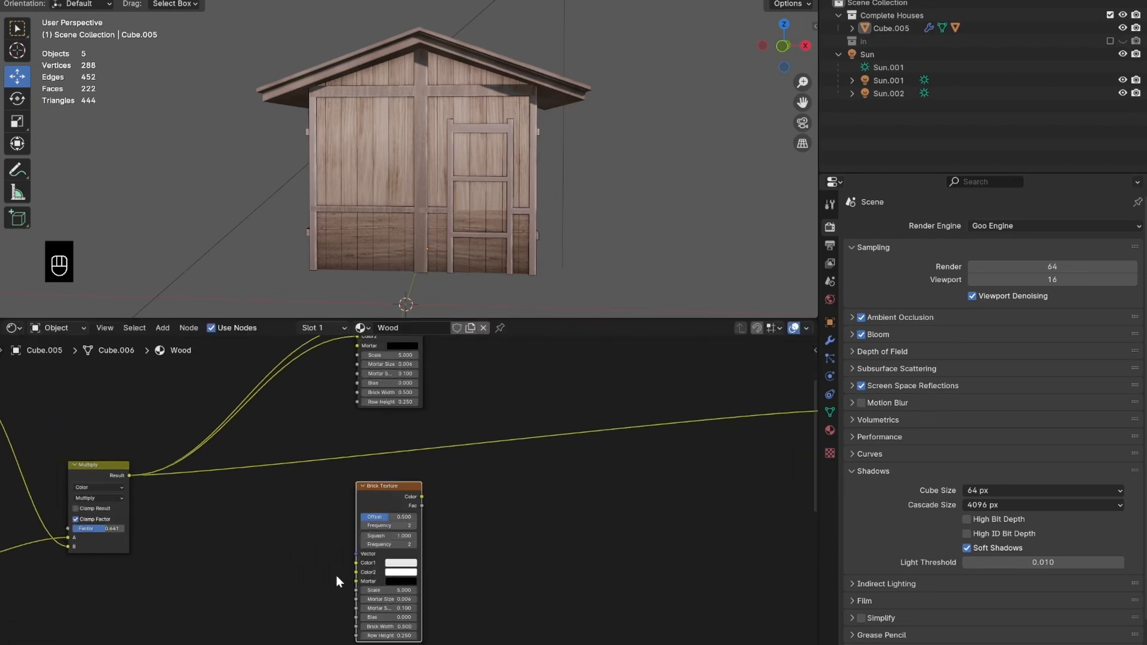
Set the duplicated Brick Texture's Color1 to white as well and save the file.
{"action": "left_click", "coordinate": [397, 564]}
{"action": "scroll", "coordinate": [421, 511], "scroll_direction": "down", "scroll_amount": 2}
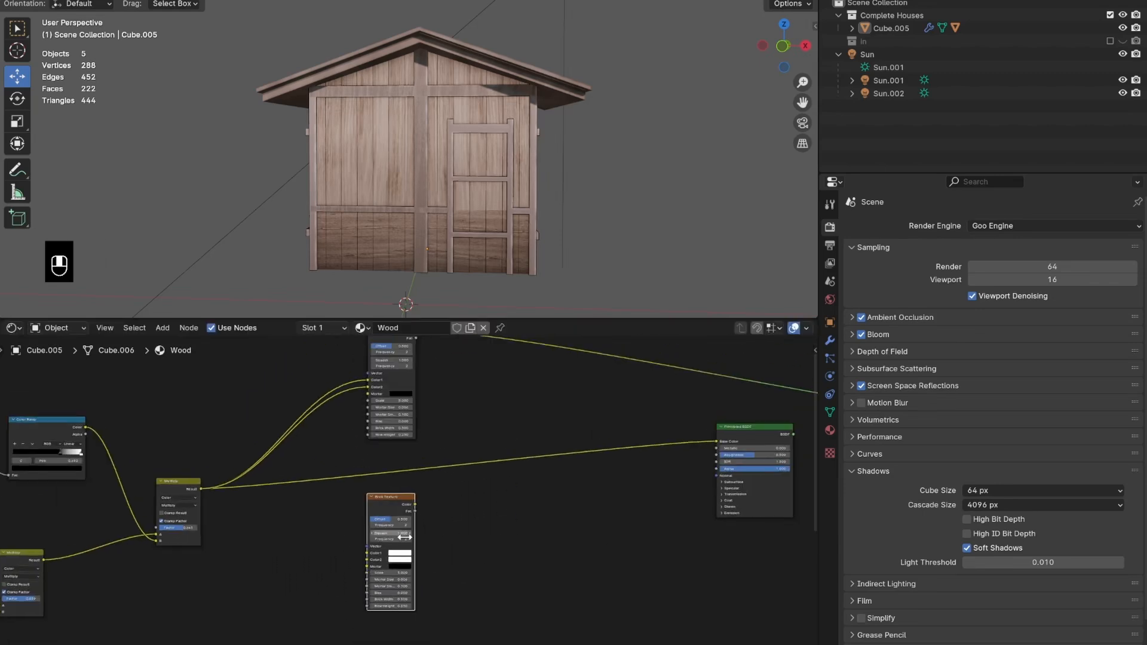
{"action": "left_click_drag", "start_coordinate": [382, 515], "coordinate": [381, 516]}
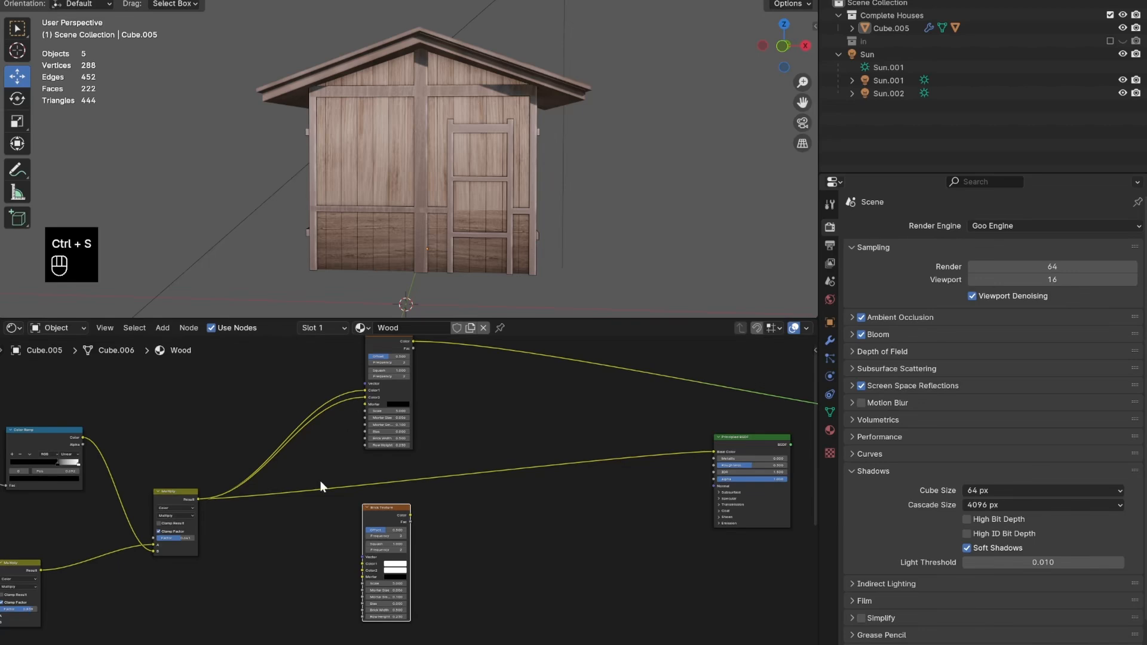
Add a Bump node beside the duplicated Brick Texture, feed the brick Color into its Height, and preview the bump.
{"action": "middle_click_drag", "start_coordinate": [419, 523], "coordinate": [314, 479]}
{"action": "key", "text": "shift+a"}
{"action": "type", "text": "bum"}
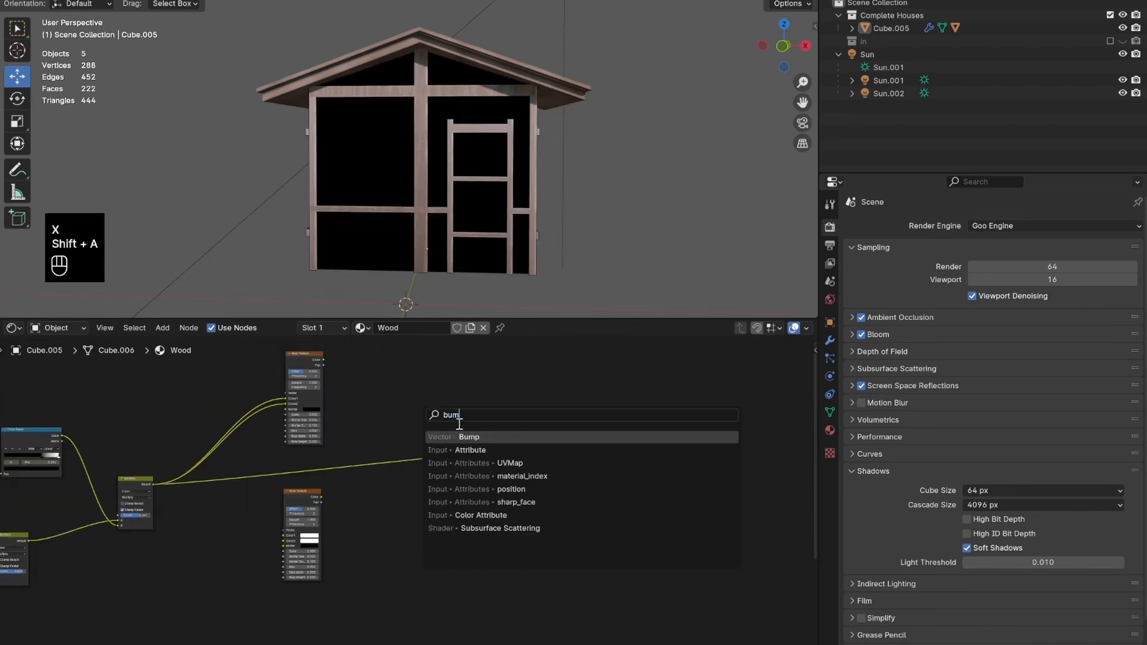
{"action": "key", "text": "Return"}
{"action": "left_click", "coordinate": [381, 492]}
{"action": "left_click_drag", "start_coordinate": [322, 498], "coordinate": [378, 524]}
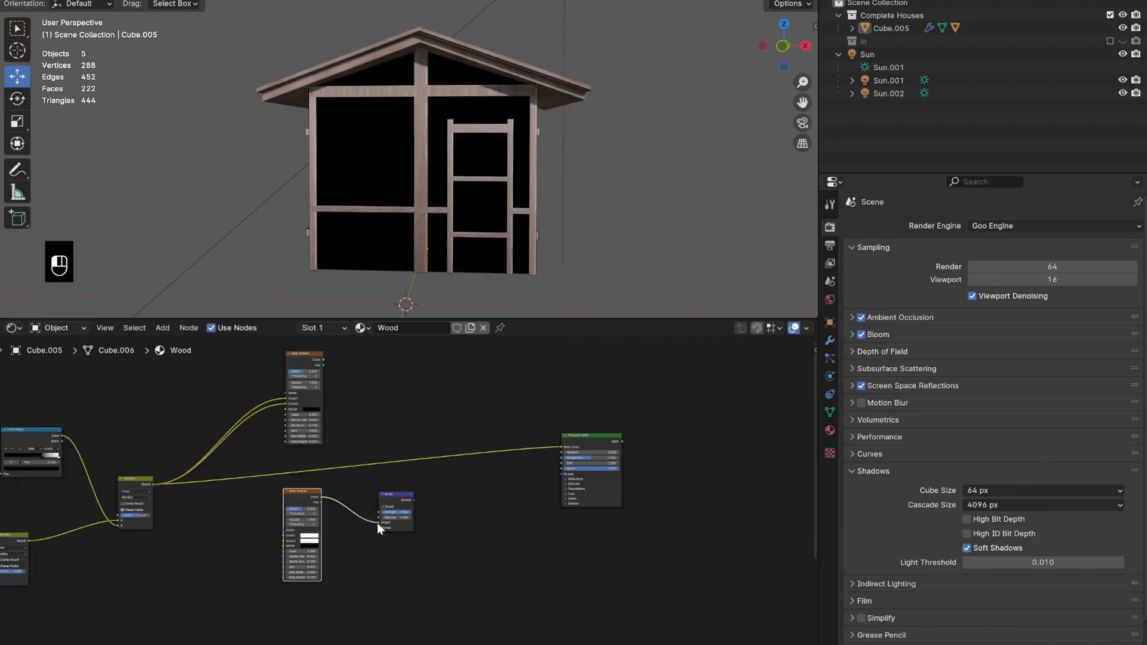
{"action": "scroll", "coordinate": [378, 522], "scroll_direction": "up", "scroll_amount": 3}
{"action": "left_click", "coordinate": [389, 501], "text": "ctrl+shift"}
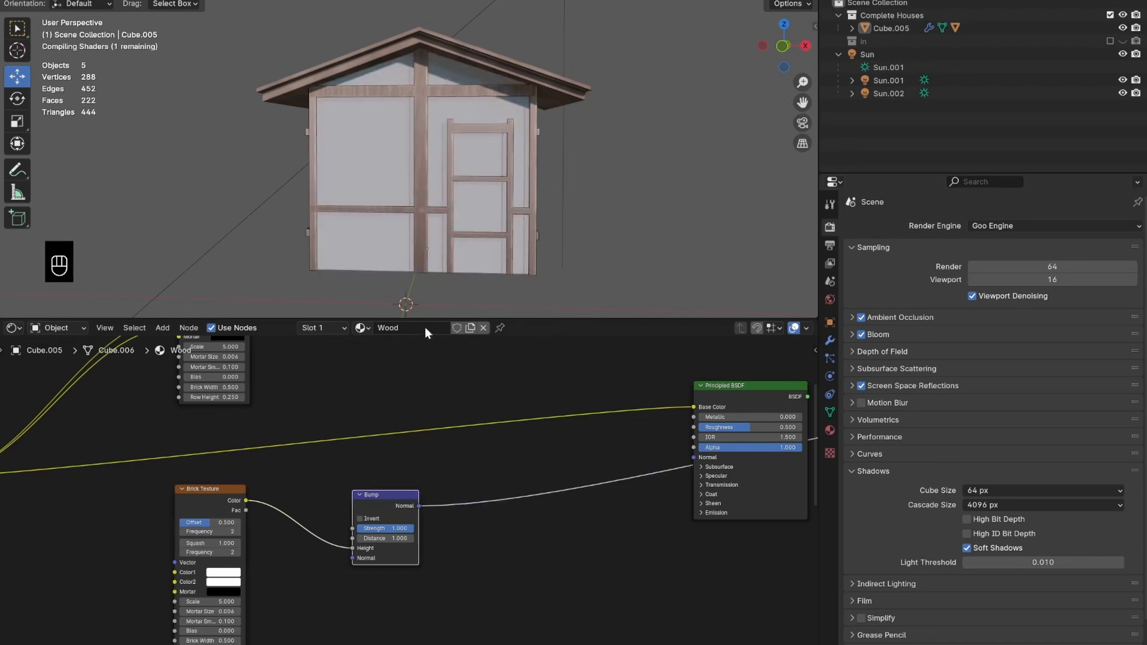
Connect the original Brick Texture's Color to Base Color and the Bump's Normal to Normal on the Principled BSDF, and preview that shader.
{"action": "middle_click_drag", "start_coordinate": [259, 382], "coordinate": [374, 482]}
{"action": "scroll", "coordinate": [374, 483], "scroll_direction": "down", "scroll_amount": 6}
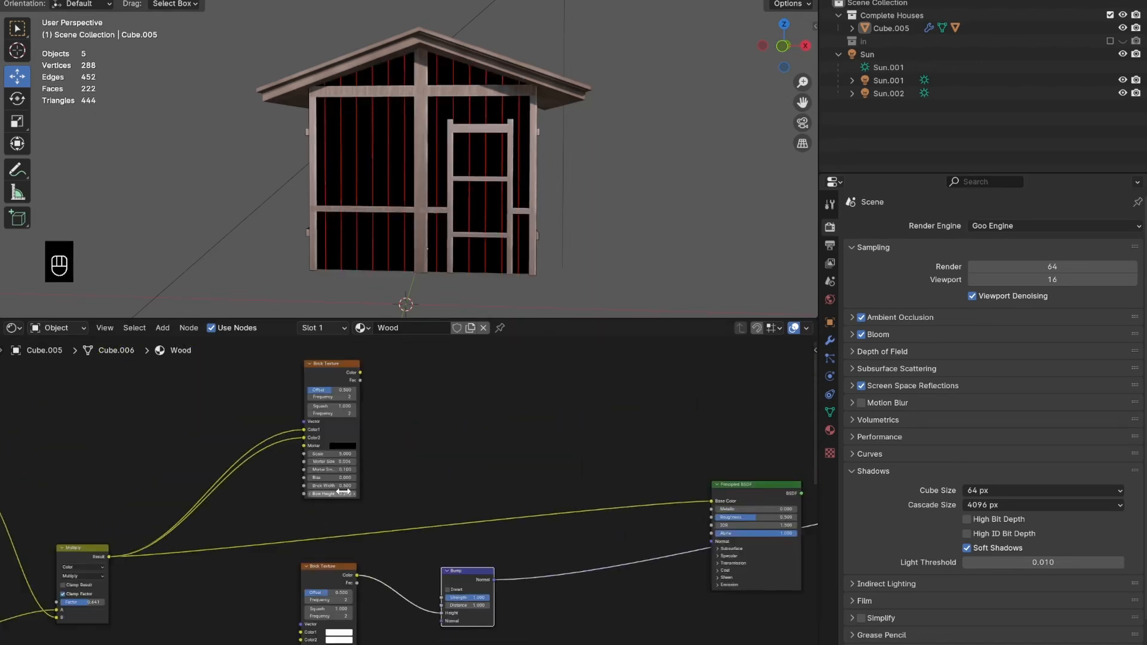
{"action": "left_click", "coordinate": [360, 396], "text": "ctrl+shift"}
{"action": "left_click_drag", "start_coordinate": [370, 397], "coordinate": [648, 498]}
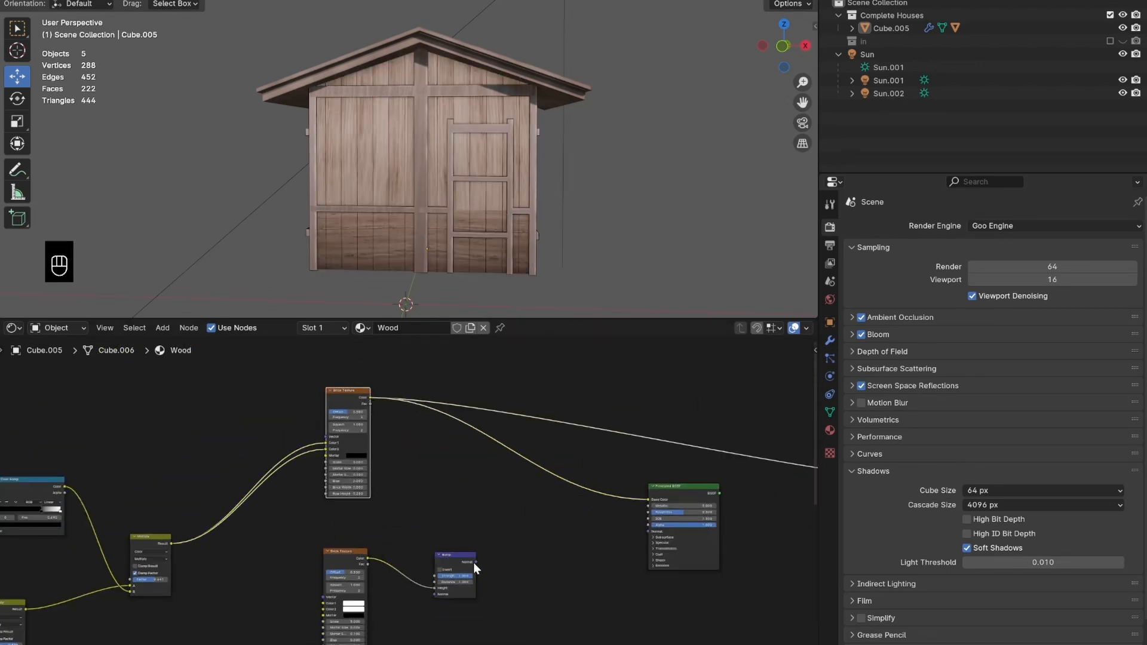
{"action": "left_click_drag", "start_coordinate": [475, 562], "coordinate": [648, 531]}
{"action": "left_click", "coordinate": [687, 492], "text": "ctrl+shift"}
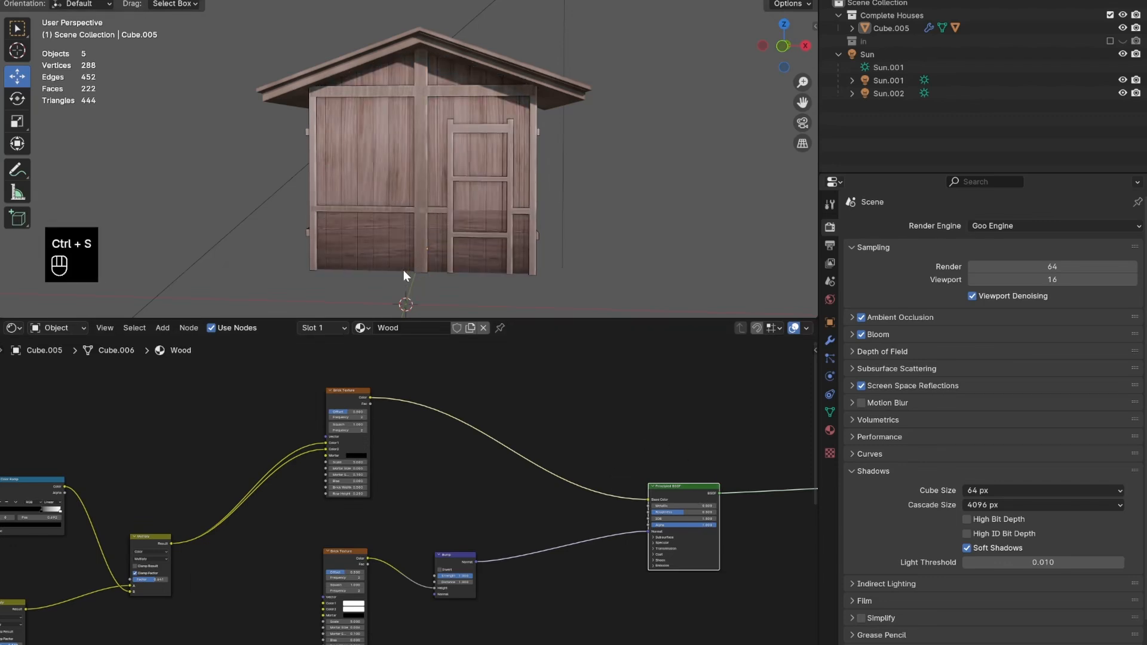
Set the original Brick Texture's Mortar Size to 0.010.
{"action": "scroll", "coordinate": [392, 464], "scroll_direction": "up", "scroll_amount": 5}
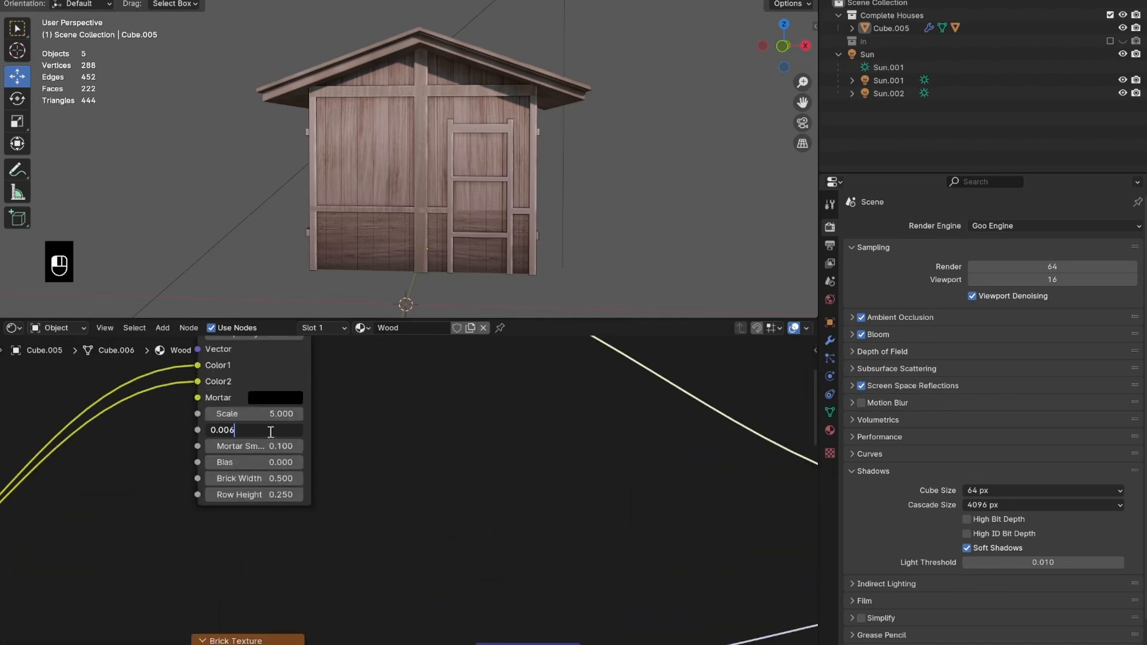
{"action": "key", "text": "BackSpace"}
{"action": "key", "text": "BackSpace"}
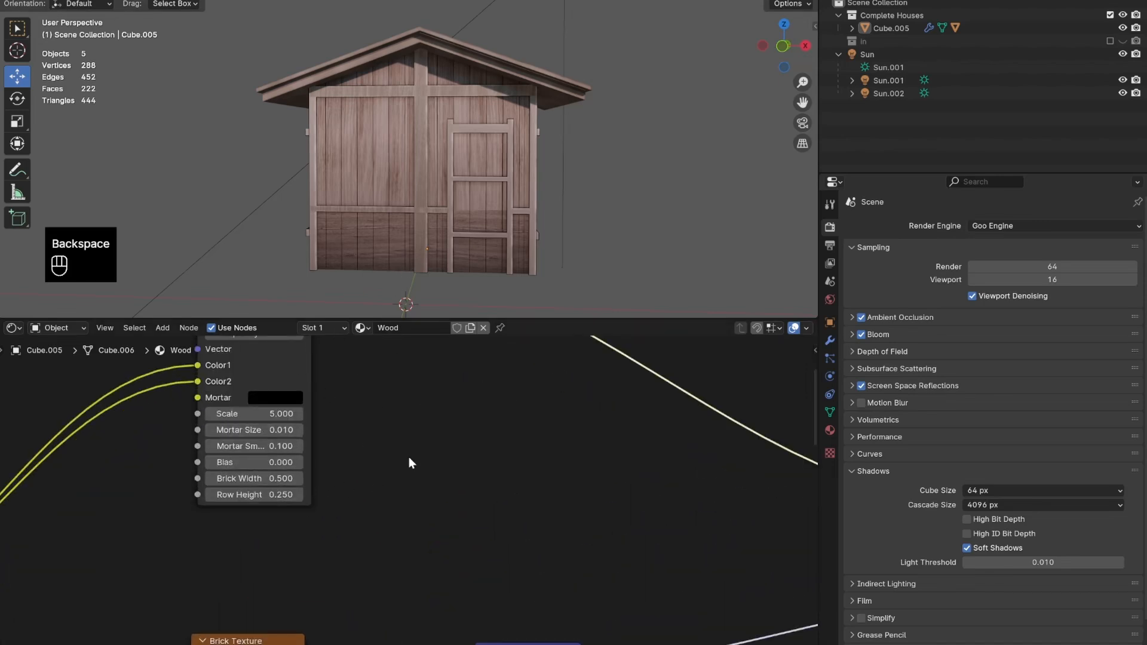
Set the original Brick Texture's Mortar color to brown with hue 0.044, saturation 0.920 and value 0.112, and save the file.
{"action": "scroll", "coordinate": [408, 457], "scroll_direction": "down", "scroll_amount": 1}
{"action": "middle_click_drag", "start_coordinate": [401, 440], "coordinate": [436, 492]}
{"action": "left_click", "coordinate": [329, 458]}
{"action": "left_click_drag", "start_coordinate": [442, 342], "coordinate": [440, 341]}
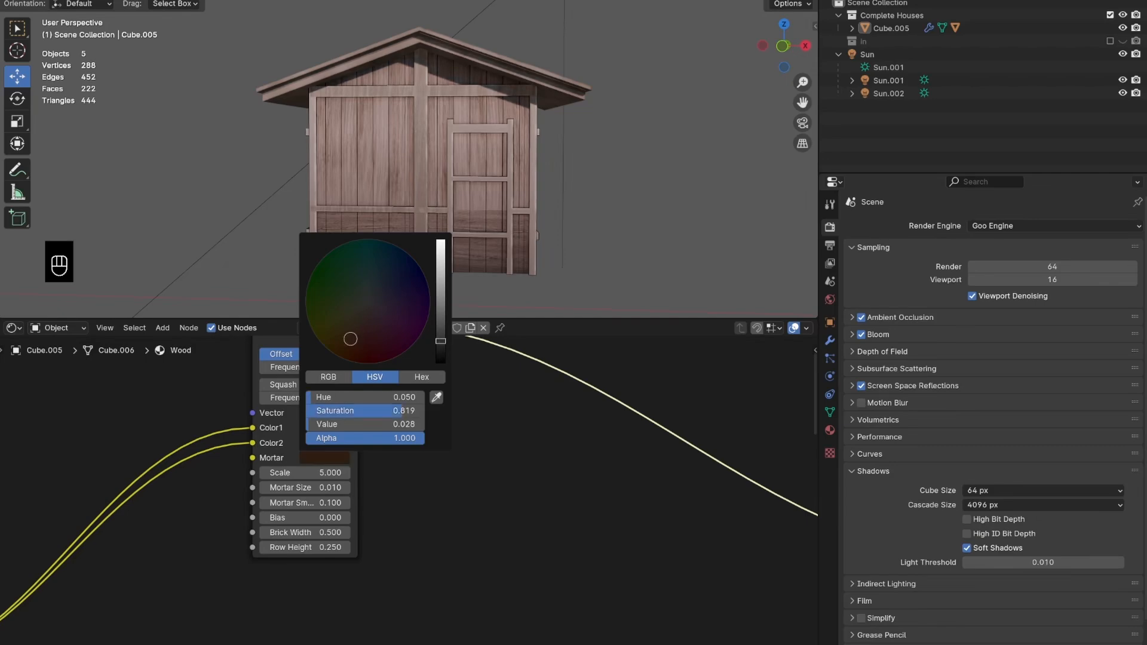
{"action": "left_click_drag", "start_coordinate": [350, 338], "coordinate": [348, 343]}
{"action": "scroll", "coordinate": [442, 191], "scroll_direction": "up", "scroll_amount": 11}
{"action": "left_click", "coordinate": [327, 458]}
{"action": "left_click_drag", "start_coordinate": [440, 321], "coordinate": [440, 318]}
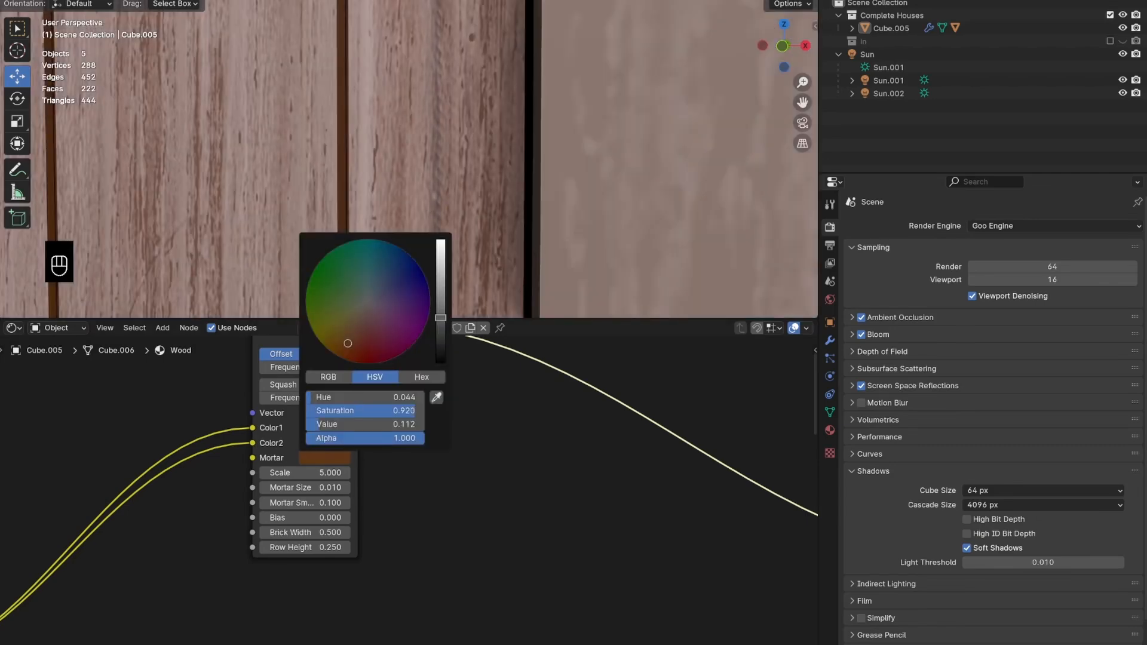
{"action": "scroll", "coordinate": [537, 251], "scroll_direction": "down", "scroll_amount": 15}
{"action": "scroll", "coordinate": [520, 239], "scroll_direction": "up", "scroll_amount": 4}
{"action": "scroll", "coordinate": [463, 478], "scroll_direction": "down", "scroll_amount": 6}
{"action": "middle_click_drag", "start_coordinate": [458, 565], "coordinate": [494, 384]}
{"action": "scroll", "coordinate": [669, 383], "scroll_direction": "down", "scroll_amount": 6}
{"action": "middle_click_drag", "start_coordinate": [669, 383], "coordinate": [551, 453]}
{"action": "scroll", "coordinate": [551, 193], "scroll_direction": "down", "scroll_amount": 4}
{"action": "mouse_move", "coordinate": [551, 192]}
{"action": "middle_mouse_down"}
{"action": "mouse_move", "coordinate": [536, 189]}
{"action": "mouse_move", "coordinate": [547, 199]}
{"action": "middle_mouse_up"}
{"action": "key", "text": "ctrl+s"}
In the ambient occlusion Color Ramp, move the black stop close to the white end and place the white stop at 0.986.
{"action": "scroll", "coordinate": [191, 452], "scroll_direction": "down", "scroll_amount": 2}
{"action": "middle_click_drag", "start_coordinate": [191, 452], "coordinate": [422, 475]}
{"action": "scroll", "coordinate": [329, 495], "scroll_direction": "up", "scroll_amount": 9}
{"action": "middle_click_drag", "start_coordinate": [330, 495], "coordinate": [492, 507]}
{"action": "scroll", "coordinate": [492, 506], "scroll_direction": "up", "scroll_amount": 4}
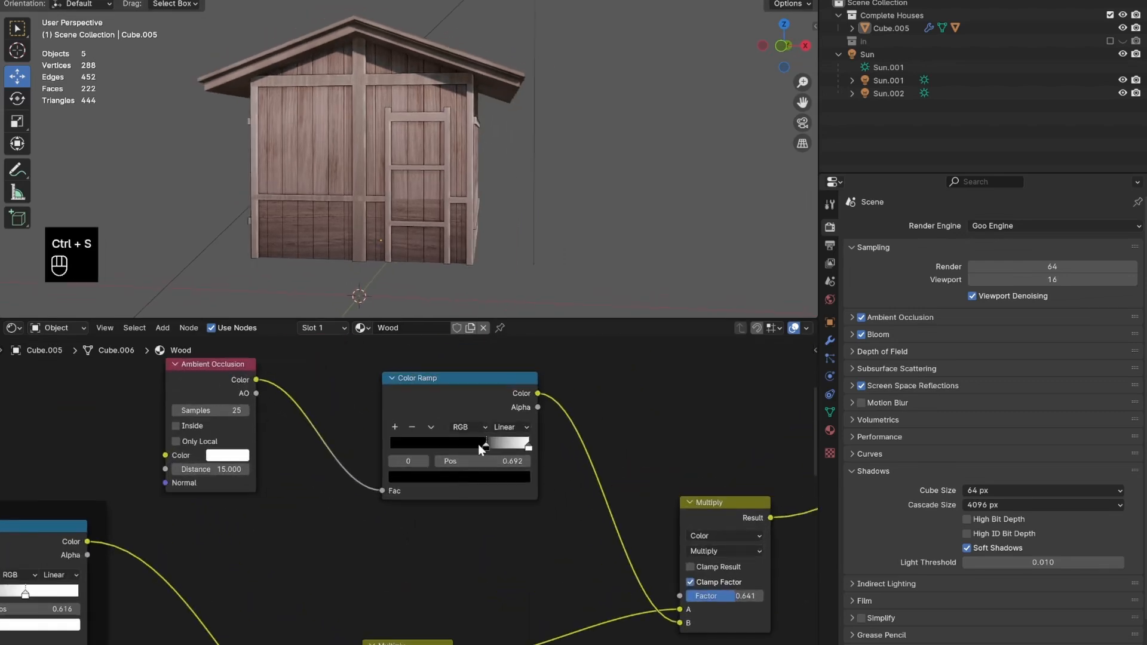
{"action": "mouse_move", "coordinate": [468, 444]}
{"action": "left_mouse_down"}
{"action": "mouse_move", "coordinate": [527, 454]}
{"action": "mouse_move", "coordinate": [602, 441]}
{"action": "mouse_move", "coordinate": [593, 448]}
{"action": "left_mouse_up"}
{"action": "left_click", "coordinate": [527, 451]}
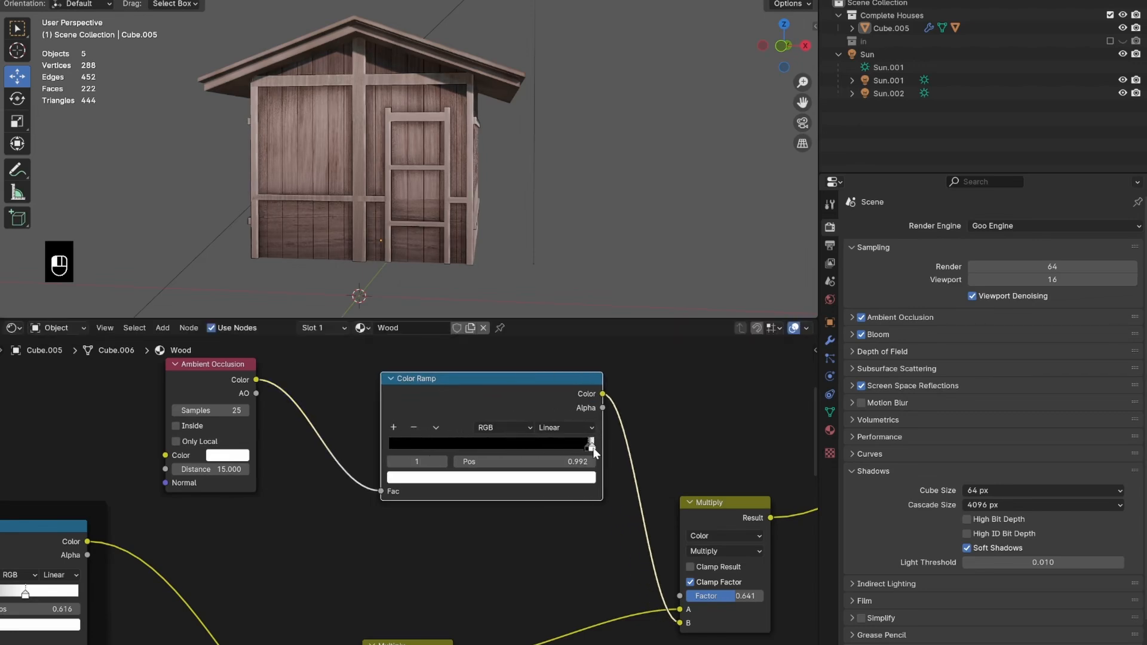
{"action": "middle_click_drag", "start_coordinate": [597, 263], "coordinate": [549, 206]}
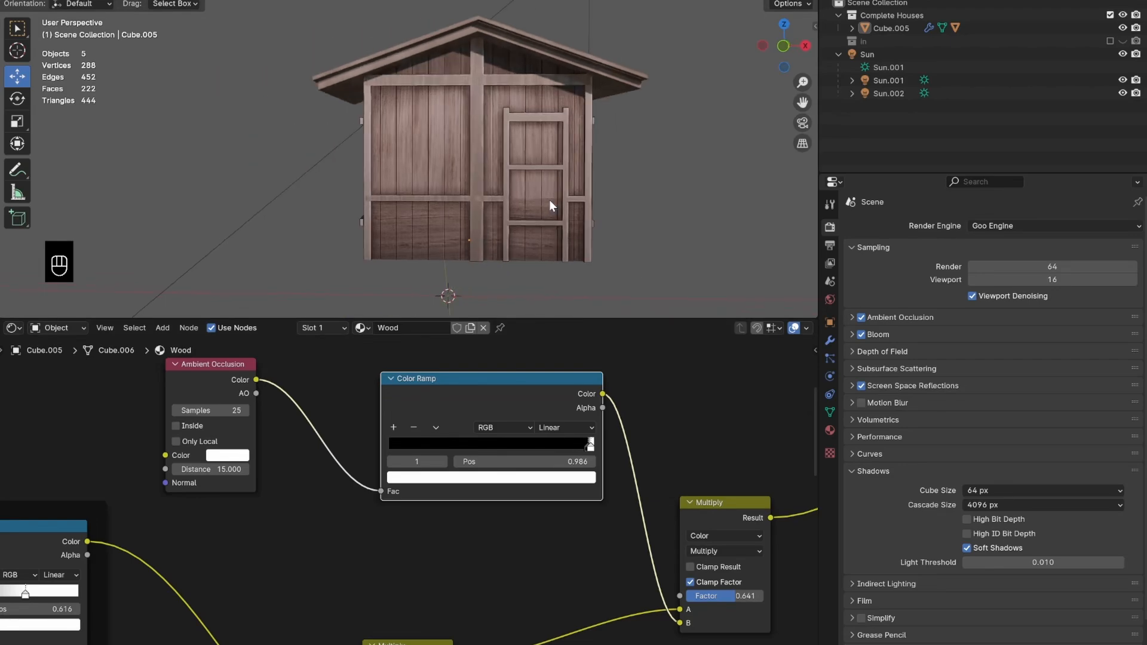